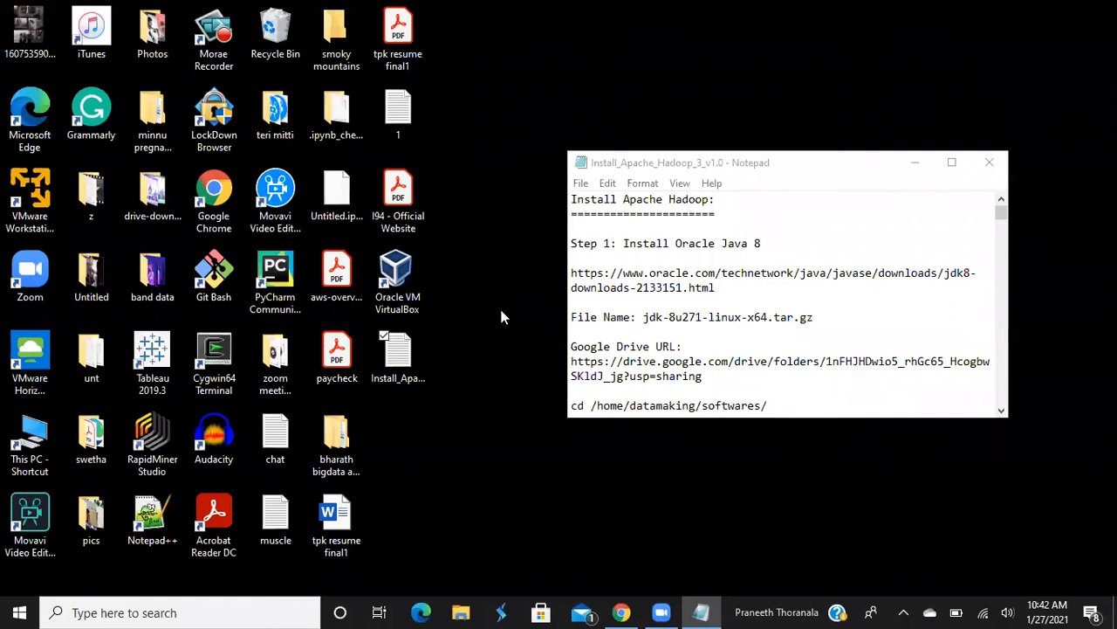
Launch Oracle VM VirtualBox from its desktop icon beside the Notepad Hadoop notes
{"action": "double_click", "coordinate": [400, 291]}
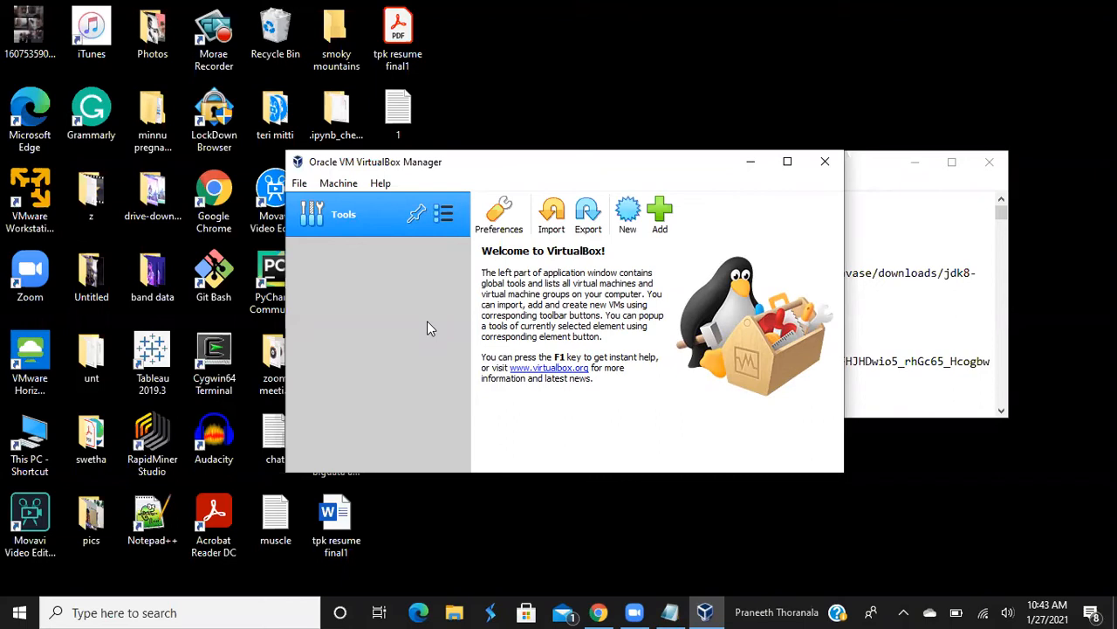
{"action": "key", "text": "XF86AudioRaiseVolume"}
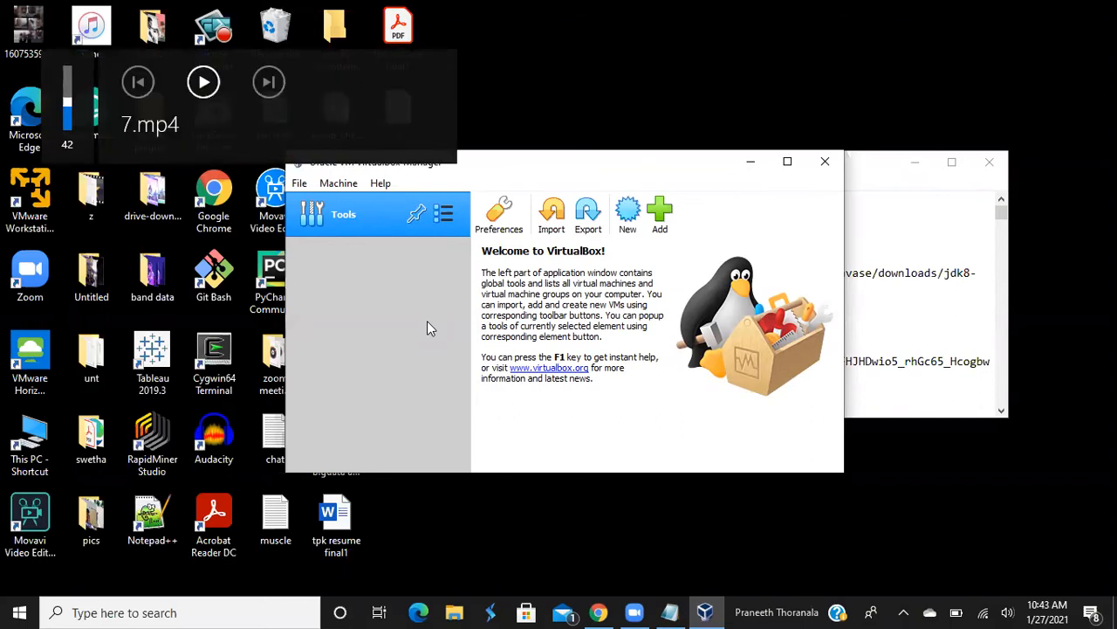
Maximize the VirtualBox Manager window on its welcome screen
{"action": "left_click", "coordinate": [797, 164]}
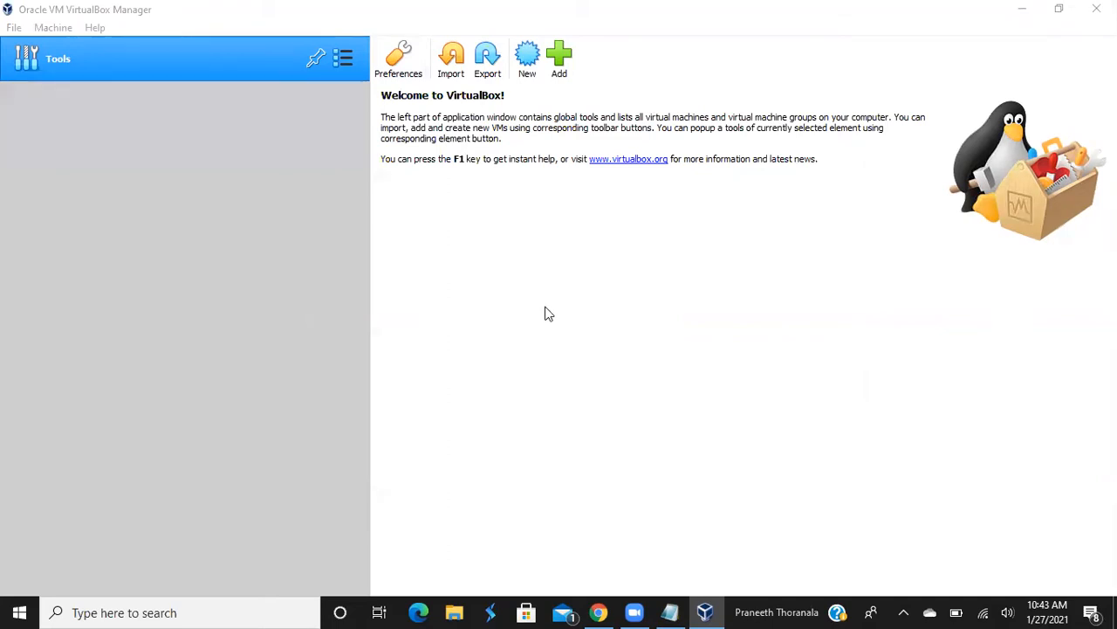
{"action": "key", "text": "XF86AudioRaiseVolume"}
{"action": "key", "text": "XF86AudioRaiseVolume"}
Start a new virtual machine and name it virtual_hadoop, with an underscore
{"action": "left_click", "coordinate": [529, 63]}
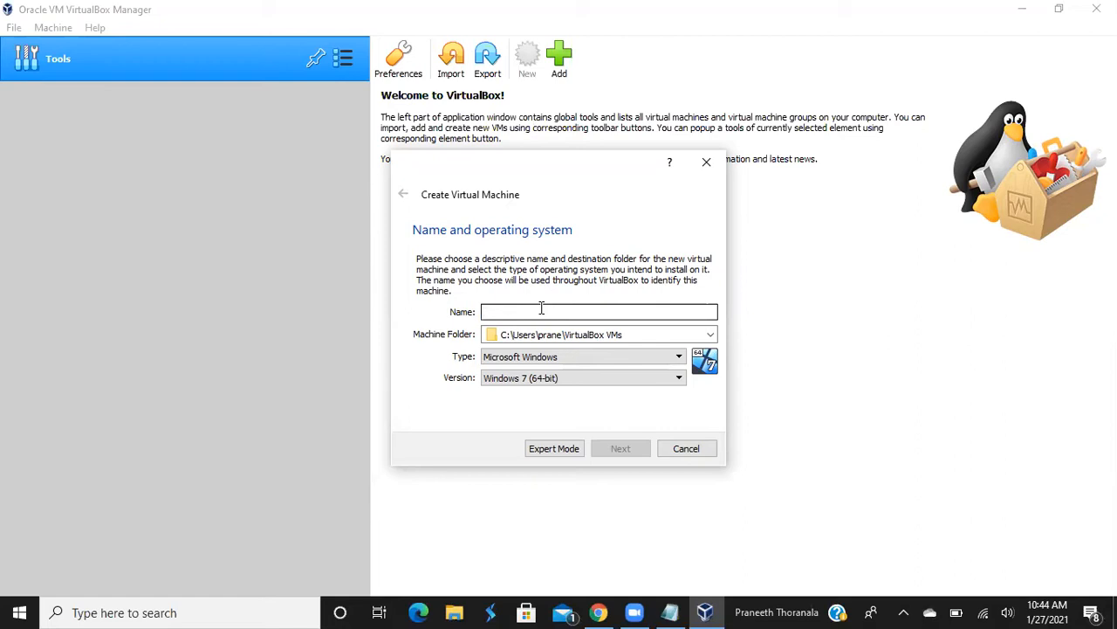
{"action": "type", "text": "P"}
{"action": "key", "text": "BackSpace"}
{"action": "type", "text": "virt"}
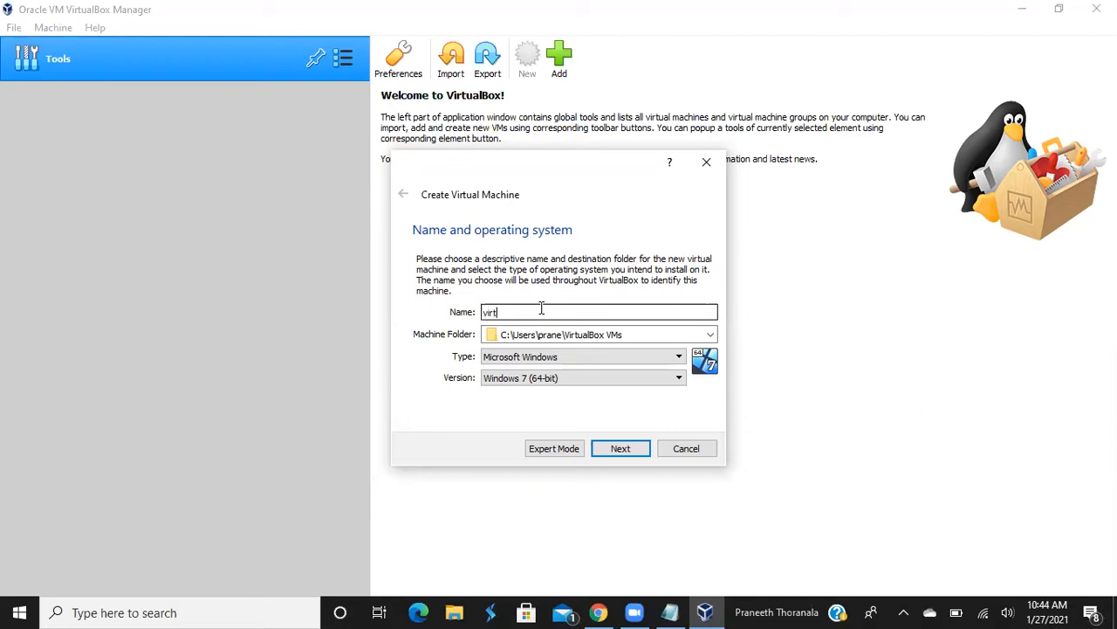
{"action": "type", "text": "ual hadoop"}
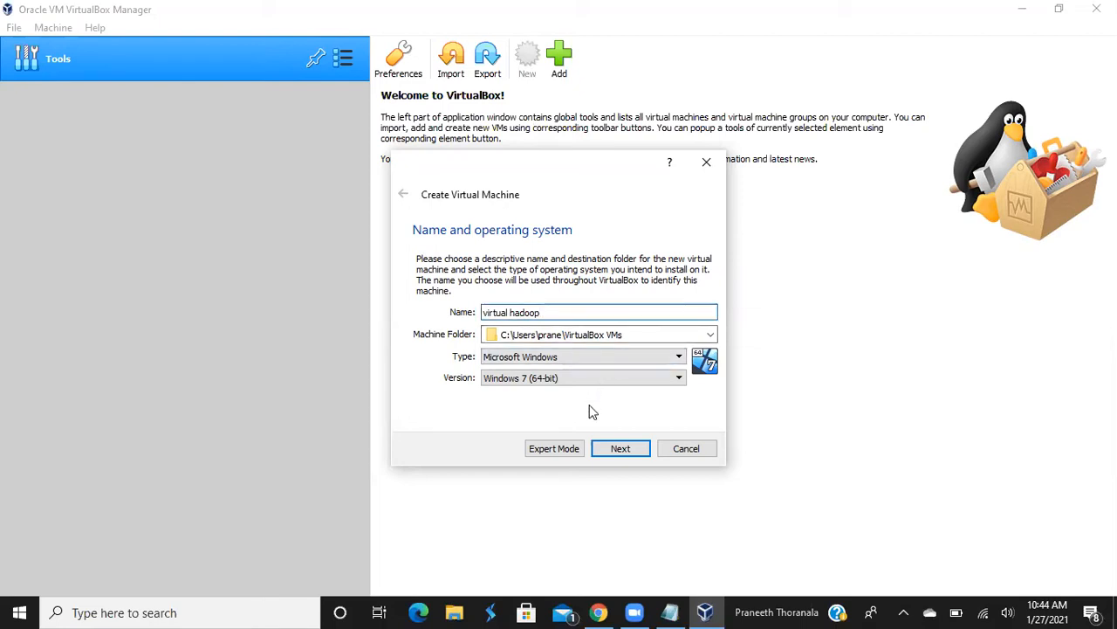
{"action": "key", "text": "Left"}
{"action": "key", "text": "Left"}
{"action": "key", "text": "Left"}
{"action": "key", "text": "BackSpace"}
{"action": "type", "text": "_"}
{"action": "key", "text": "XF86AudioLowerVolume"}
{"action": "key", "text": "XF86AudioLowerVolume"}
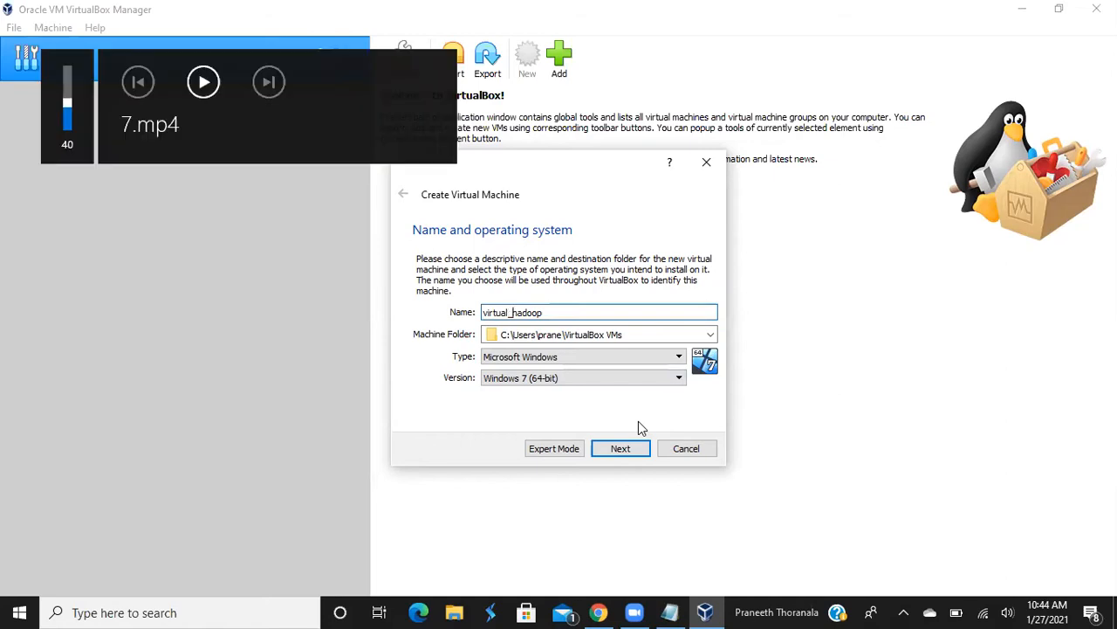
{"action": "key", "text": "XF86AudioLowerVolume"}
{"action": "key", "text": "XF86AudioLowerVolume"}
{"action": "key", "text": "XF86AudioLowerVolume"}
{"action": "key", "text": "XF86AudioLowerVolume"}
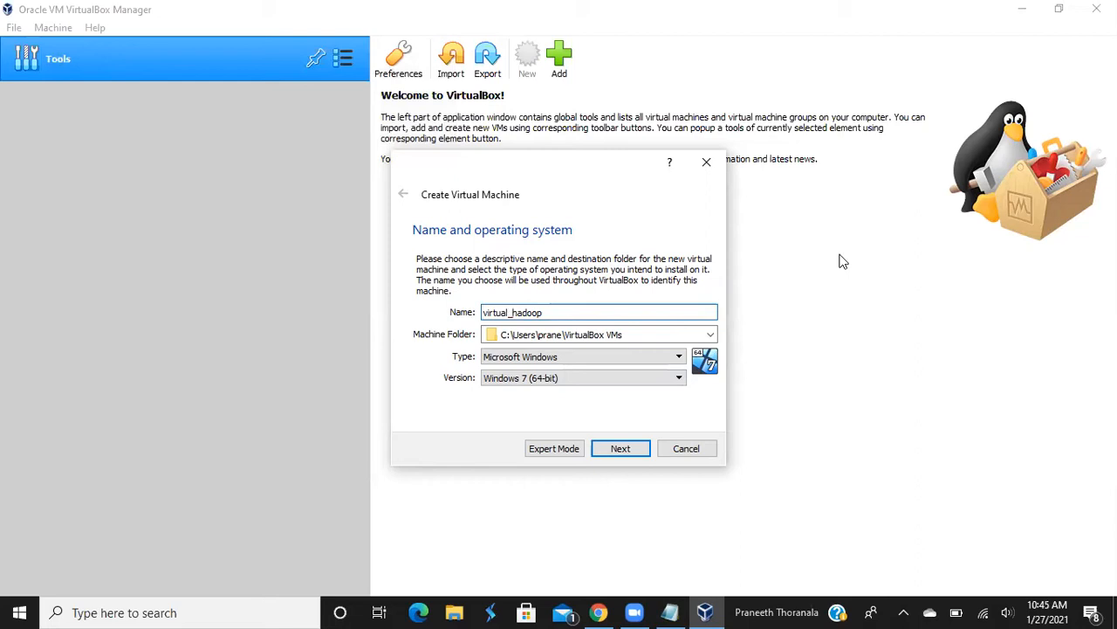
{"action": "key", "text": "XF86AudioRaiseVolume"}
{"action": "key", "text": "XF86AudioRaiseVolume"}
{"action": "key", "text": "XF86AudioRaiseVolume"}
{"action": "key", "text": "XF86AudioRaiseVolume"}
Set virtual_hadoop's type to Linux and its version to Ubuntu (64-bit)
{"action": "left_click", "coordinate": [572, 358]}
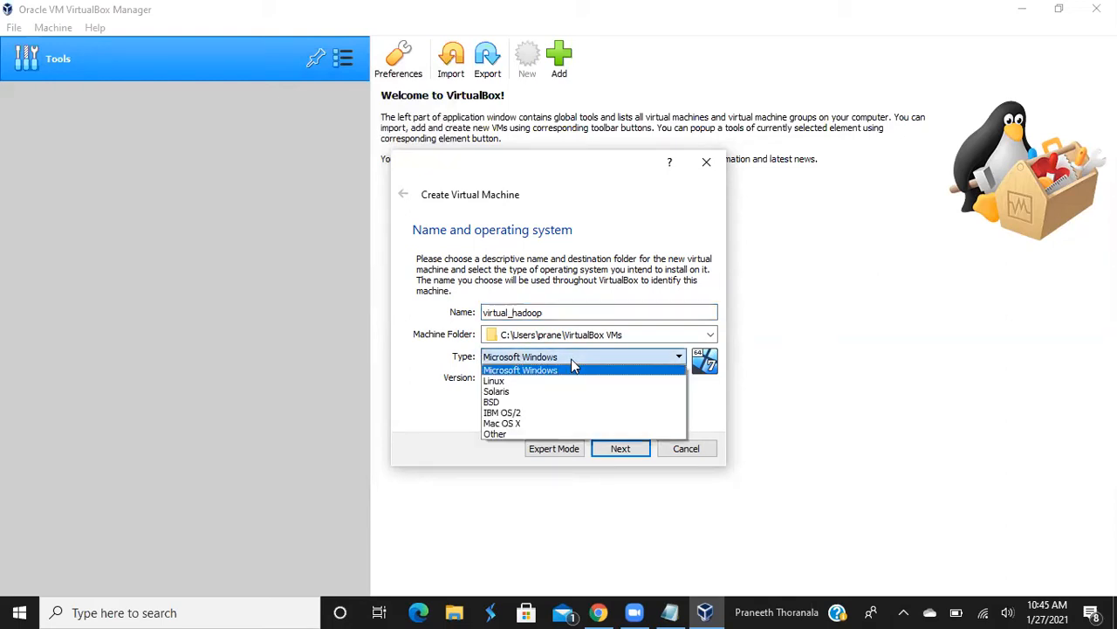
{"action": "left_click", "coordinate": [571, 359]}
{"action": "left_click", "coordinate": [571, 359]}
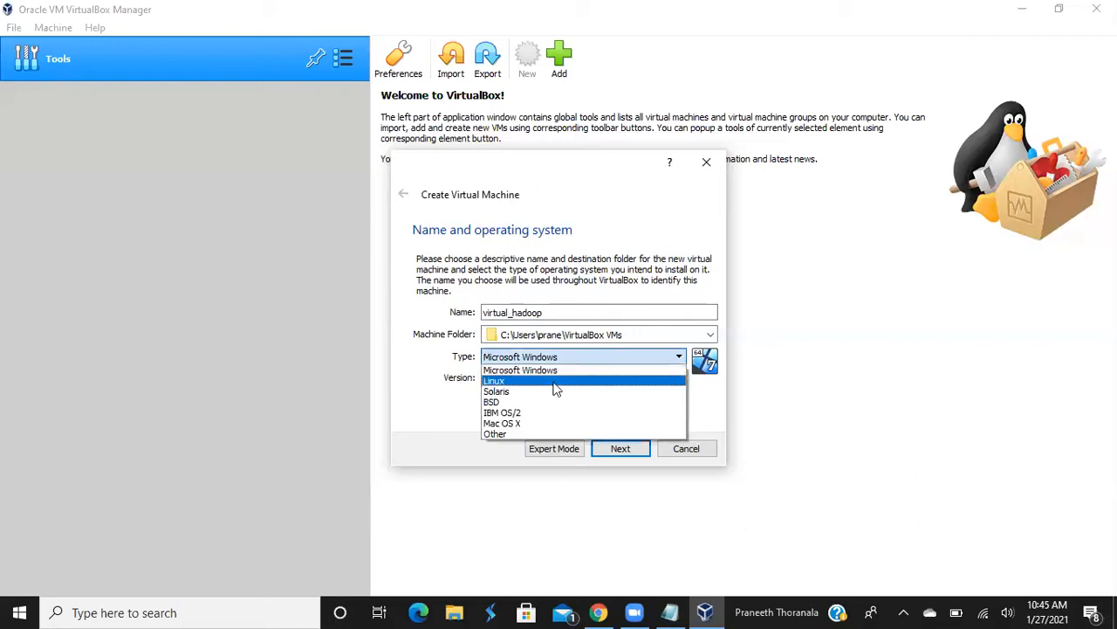
{"action": "left_click", "coordinate": [556, 382]}
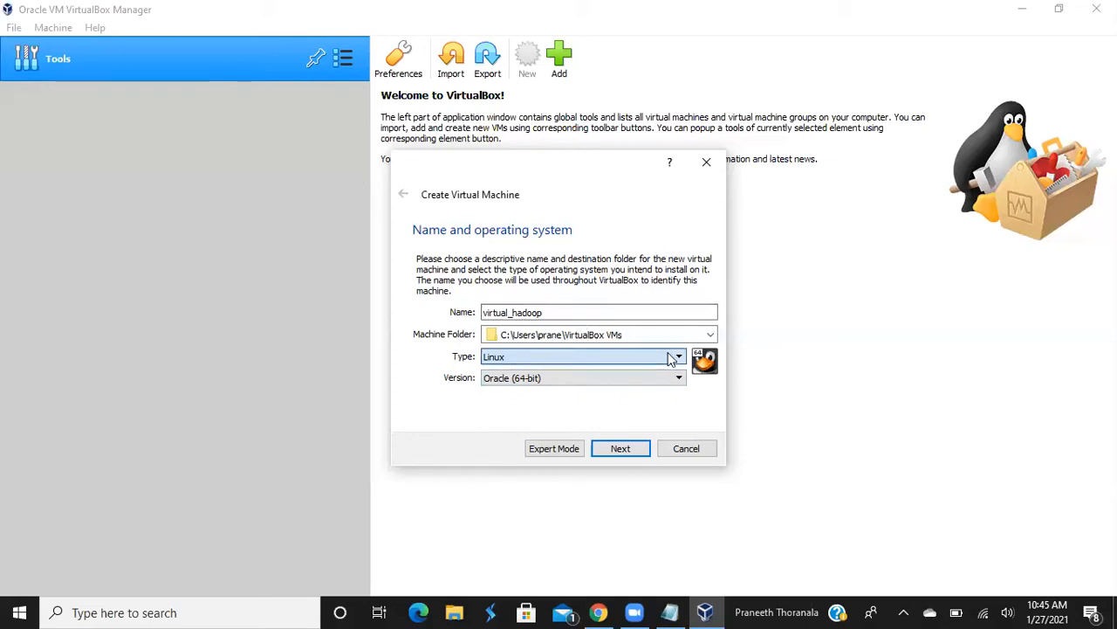
{"action": "left_click", "coordinate": [654, 376]}
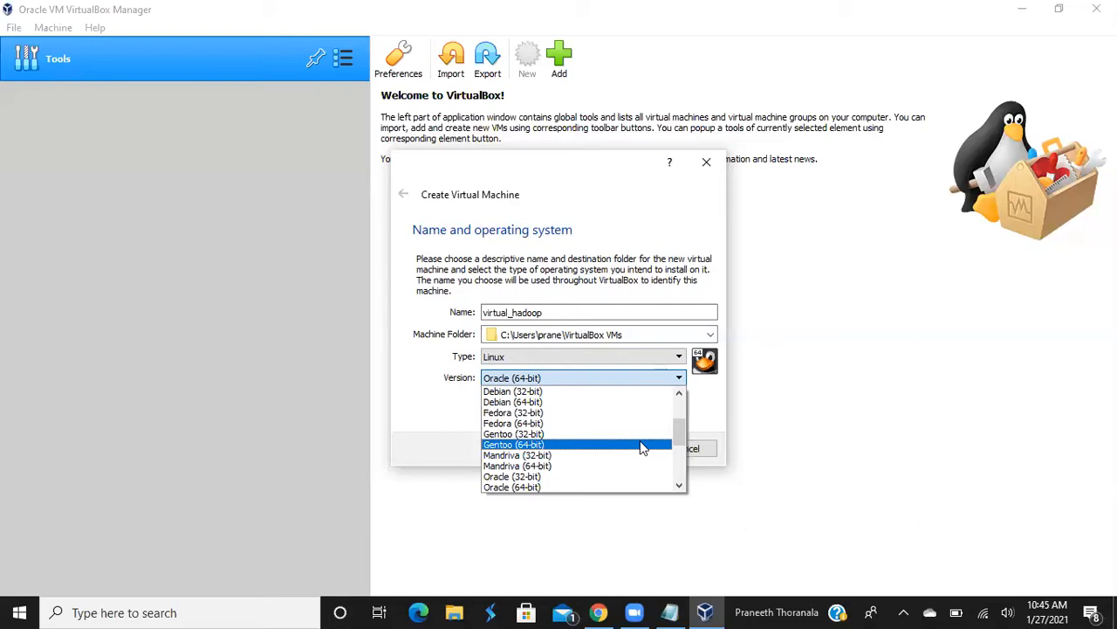
{"action": "scroll", "coordinate": [642, 448], "scroll_direction": "down", "scroll_amount": 4}
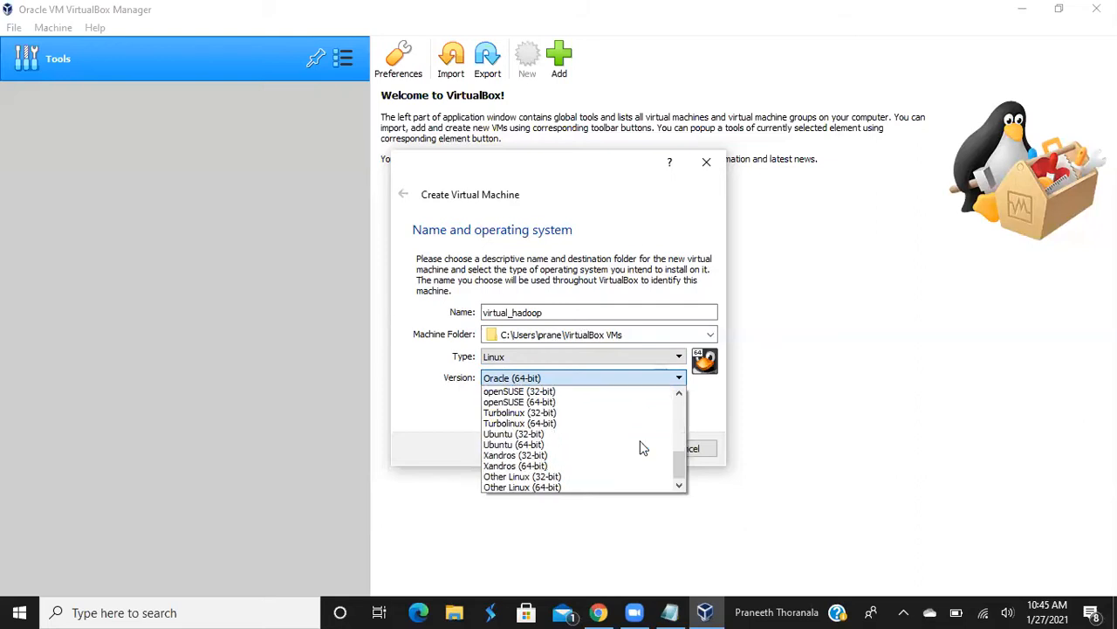
{"action": "left_click", "coordinate": [560, 443]}
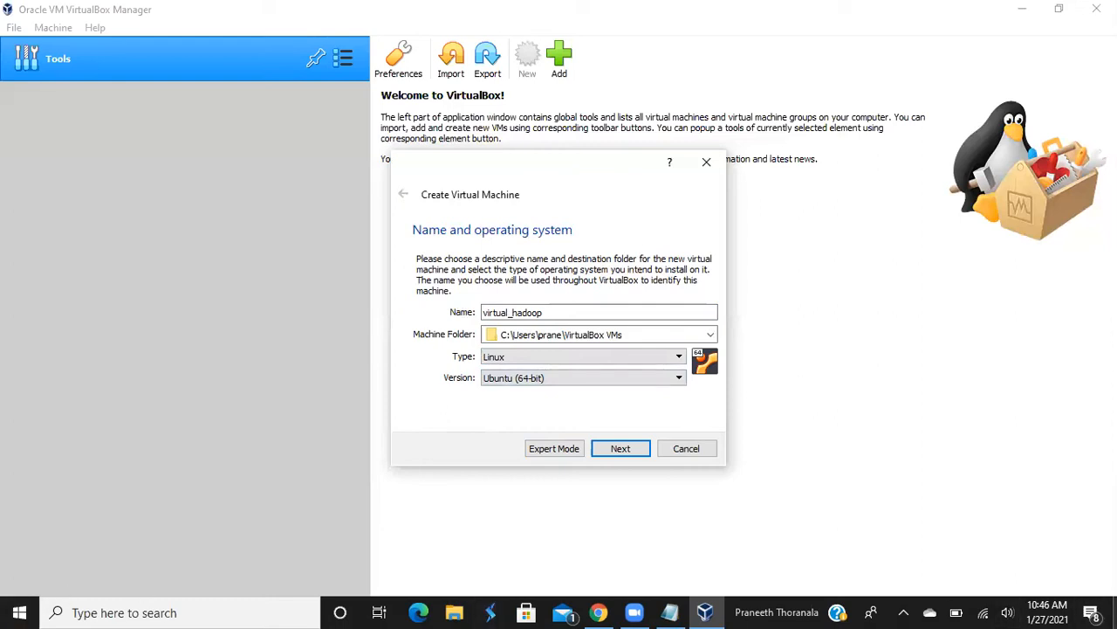
{"action": "key", "text": "super+d"}
Choose Personalize from the desktop's right-click menu
{"action": "right_click", "coordinate": [836, 317]}
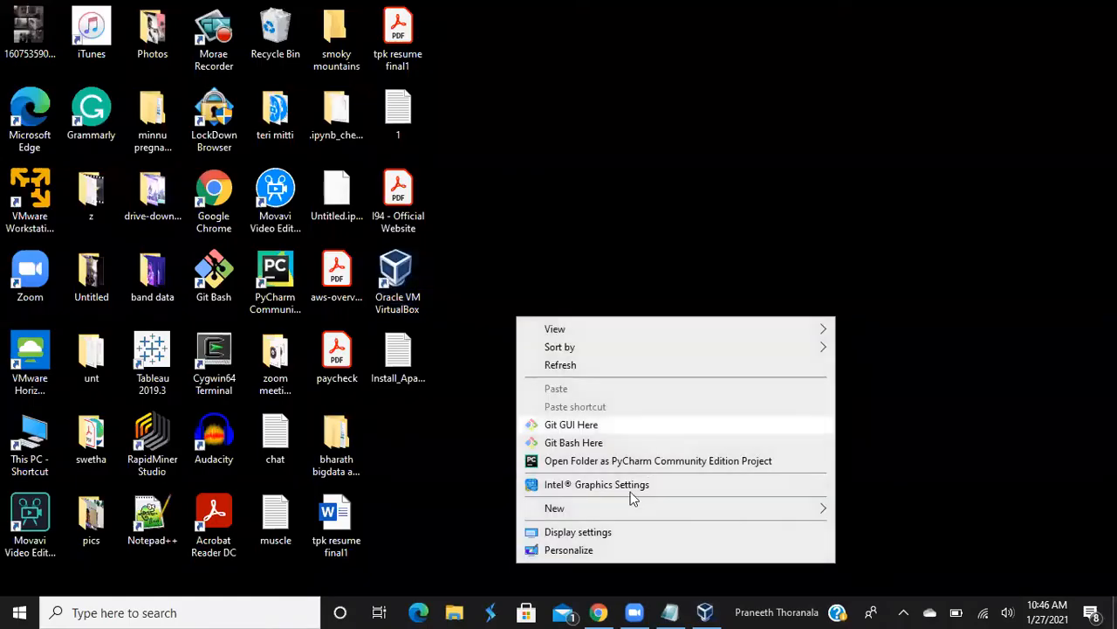
{"action": "left_click", "coordinate": [576, 552]}
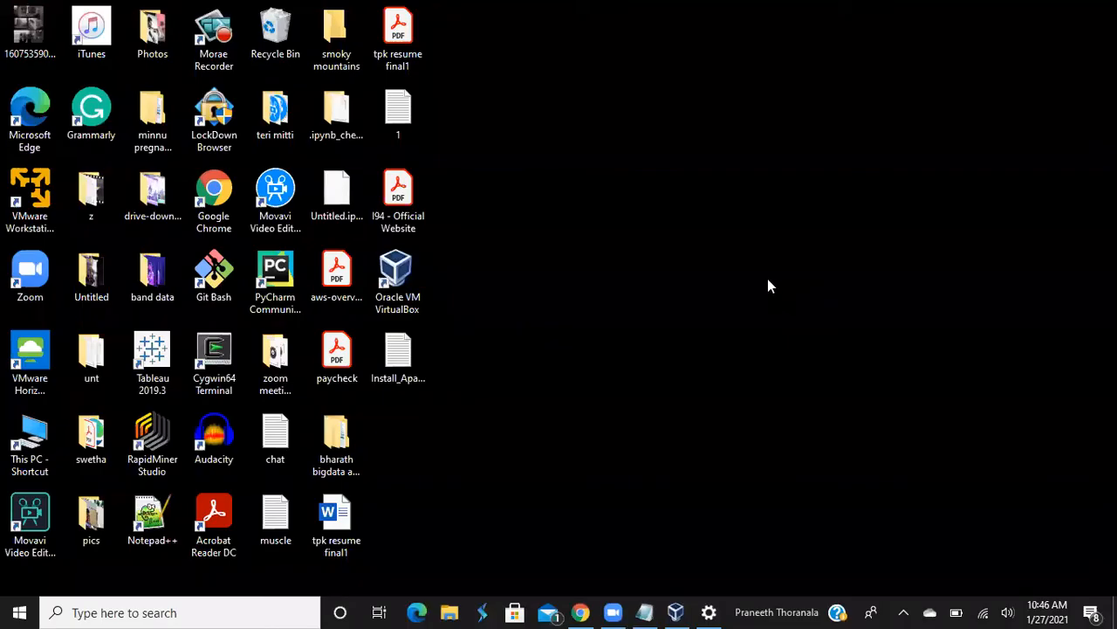
{"action": "right_click", "coordinate": [767, 285]}
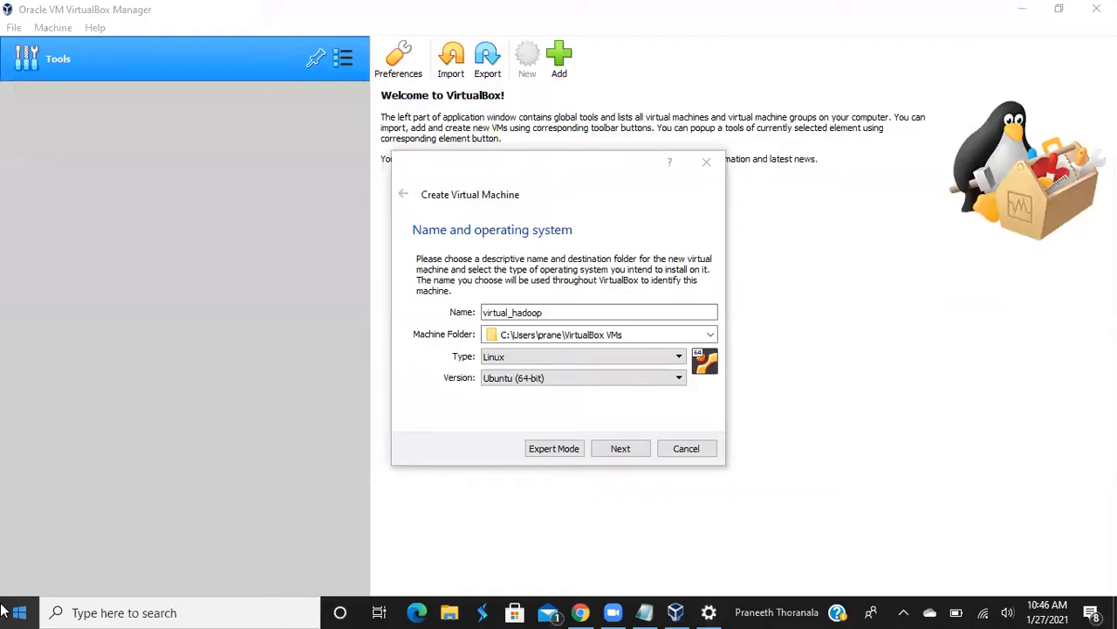
Open This PC in File Explorer from its desktop shortcut
{"action": "left_click", "coordinate": [19, 612]}
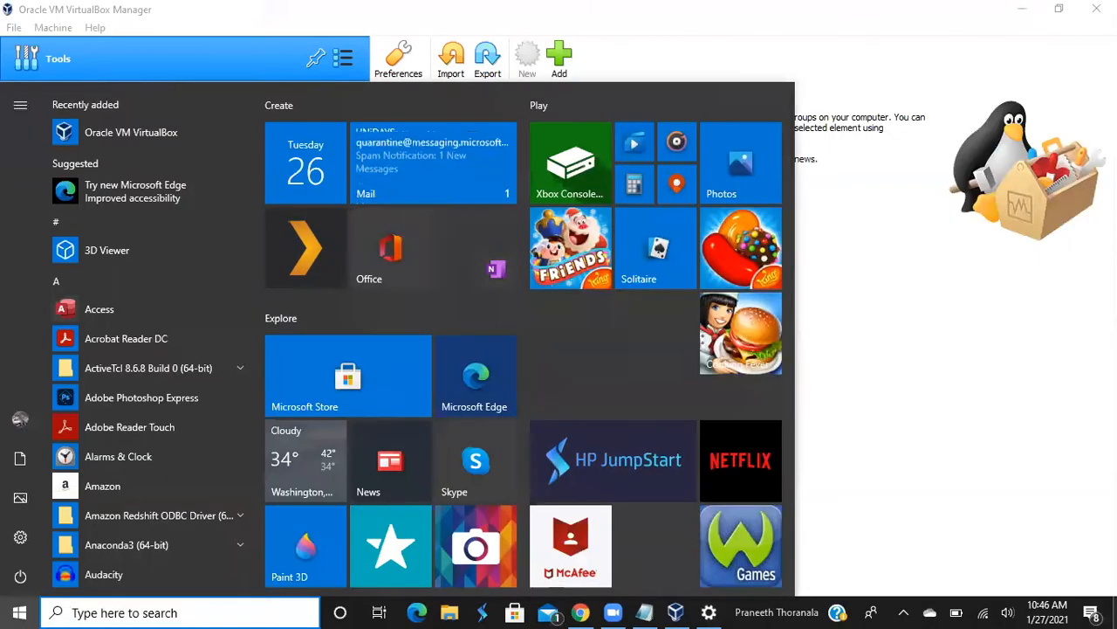
{"action": "key", "text": "Escape"}
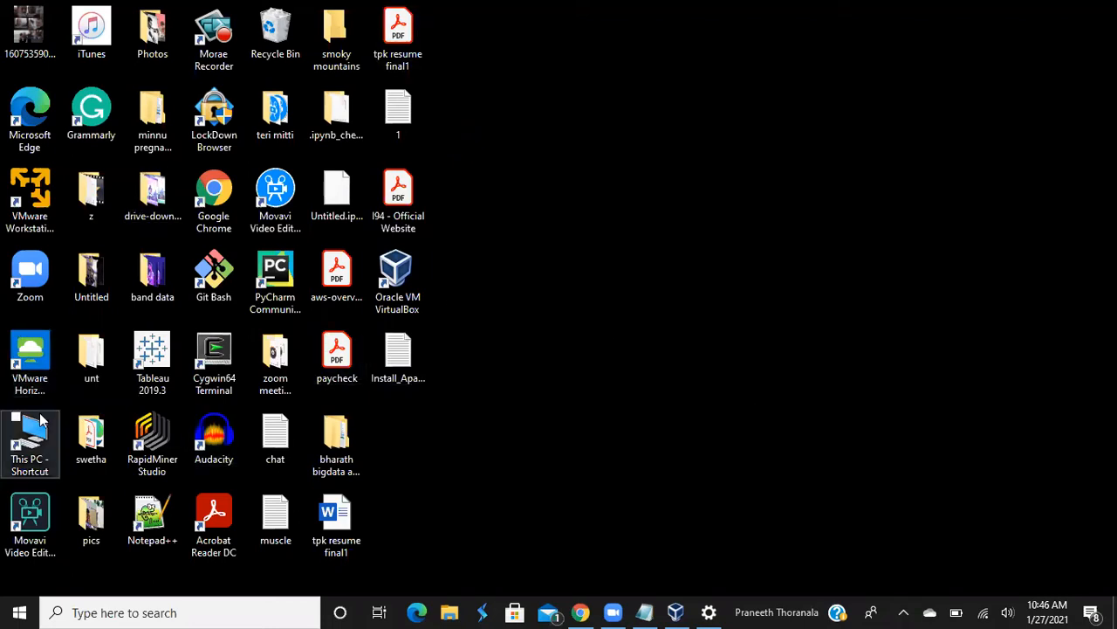
{"action": "left_click", "coordinate": [38, 441]}
{"action": "double_click", "coordinate": [39, 441]}
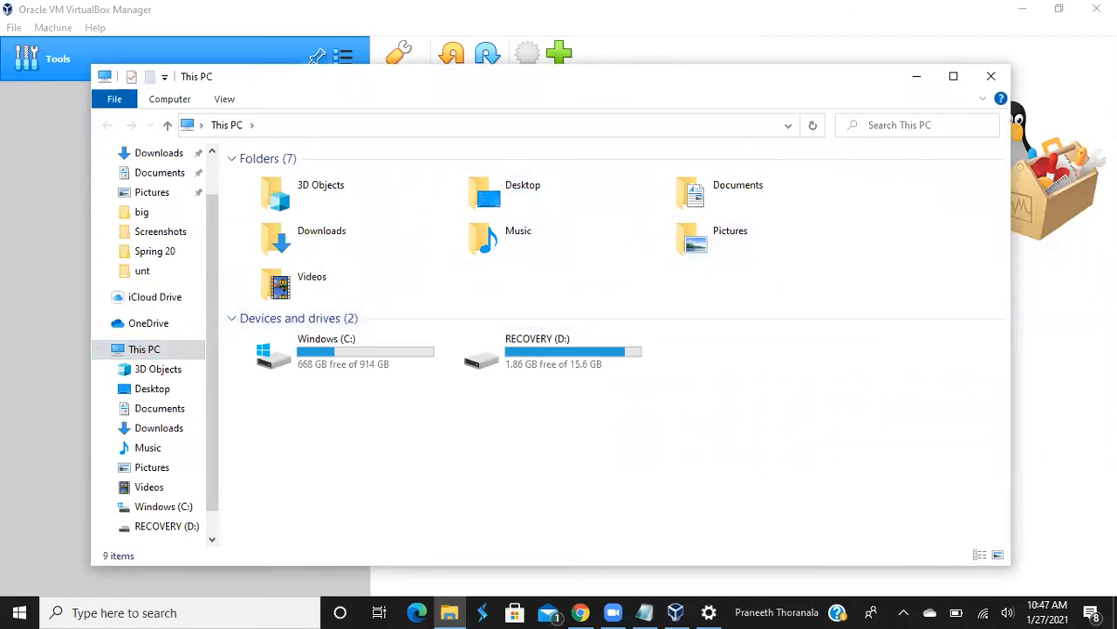
View the General properties of the This PC shortcut, then close them
{"action": "left_click", "coordinate": [1115, 611]}
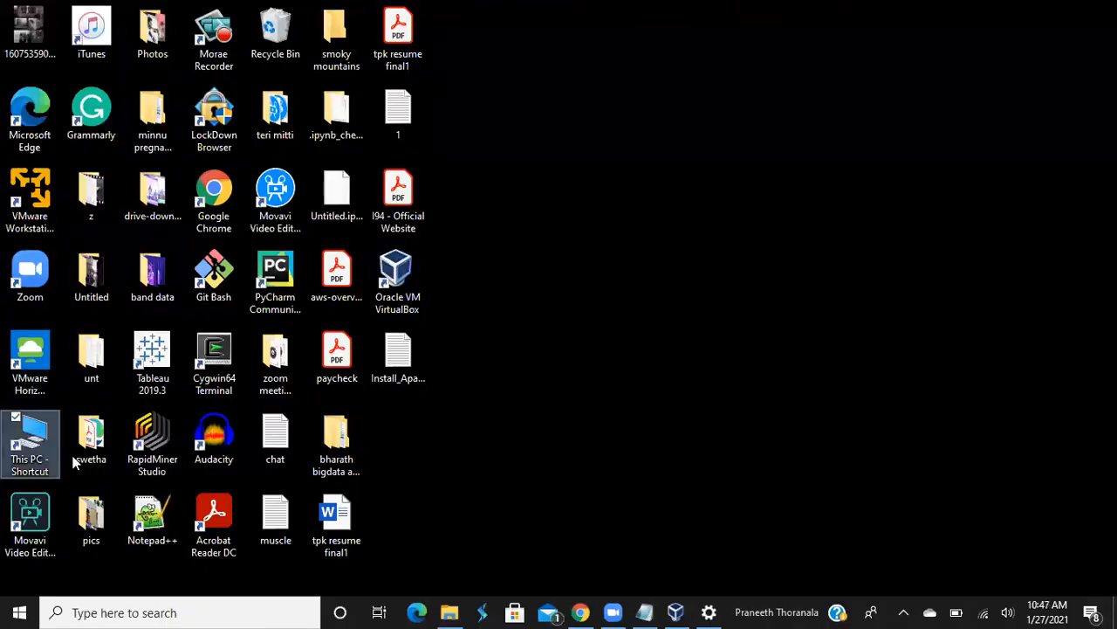
{"action": "right_click", "coordinate": [22, 445]}
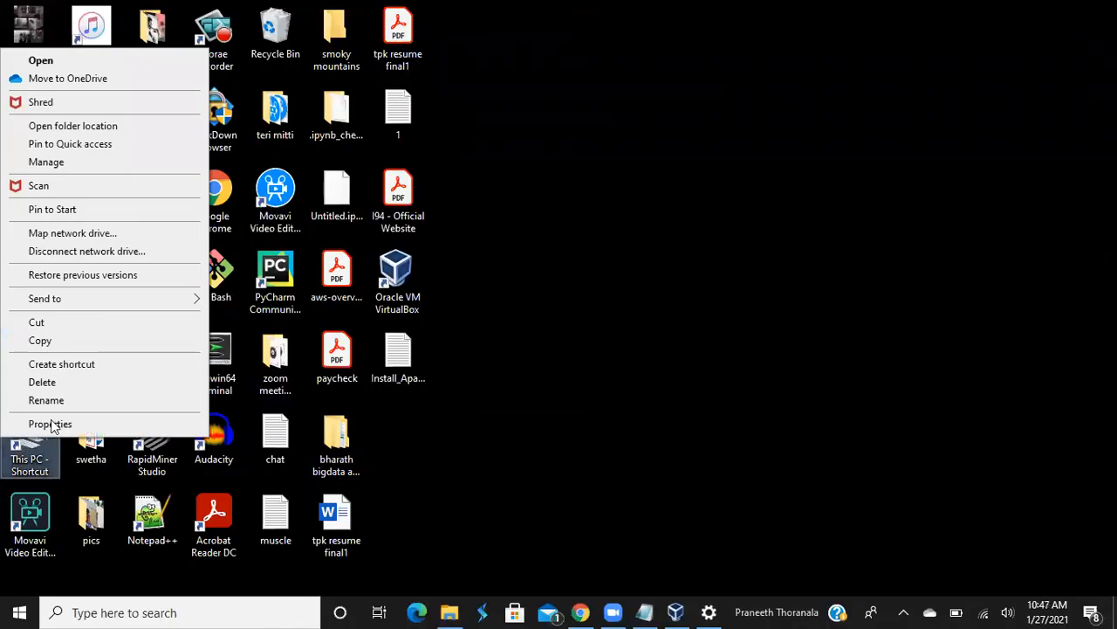
{"action": "left_click", "coordinate": [53, 424]}
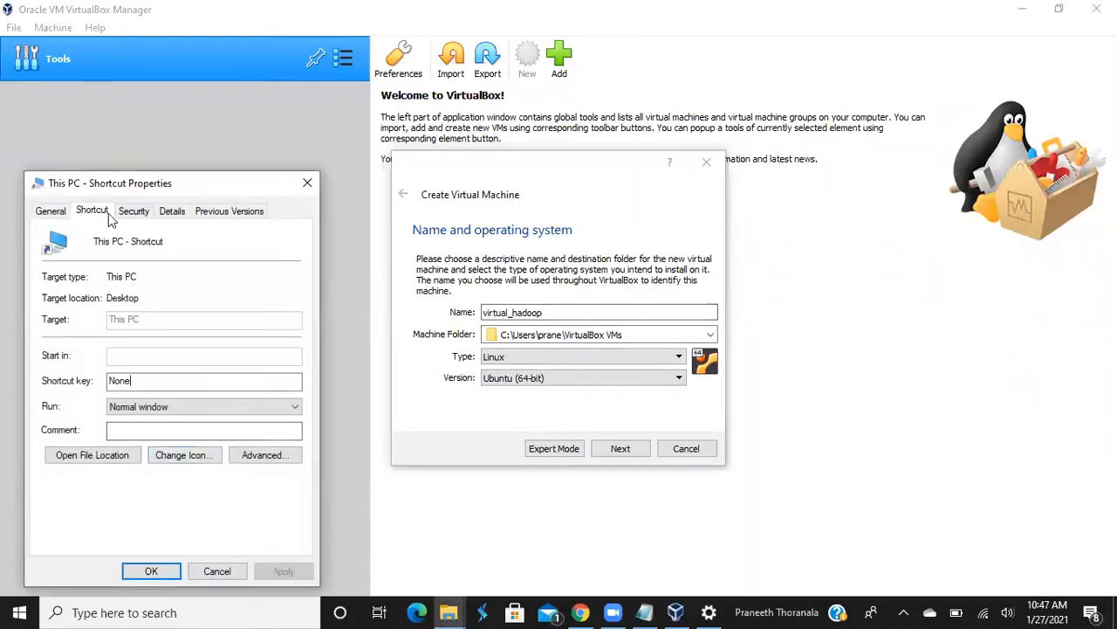
{"action": "left_click", "coordinate": [61, 214]}
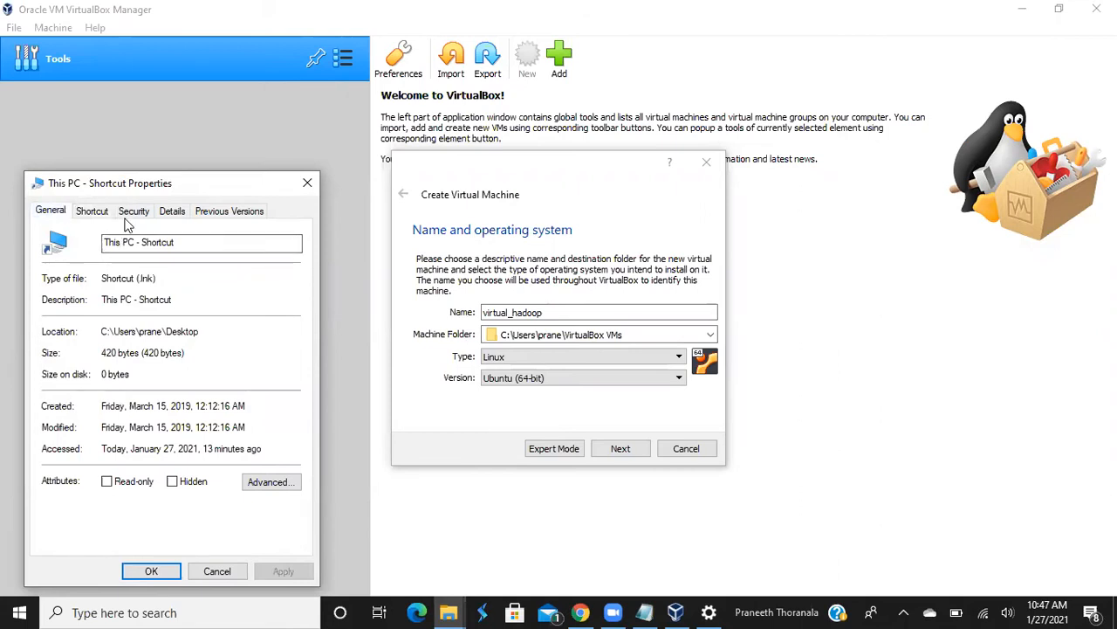
{"action": "left_click", "coordinate": [308, 182]}
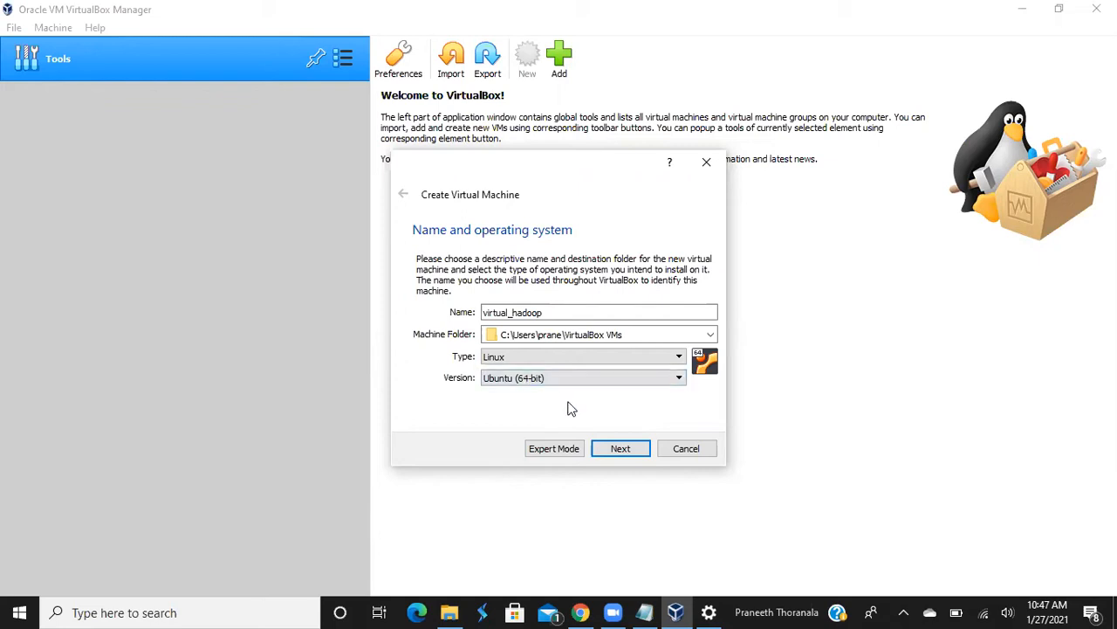
Allocate 4096 MB of memory to virtual_hadoop with the memory slider
{"action": "left_click", "coordinate": [609, 447]}
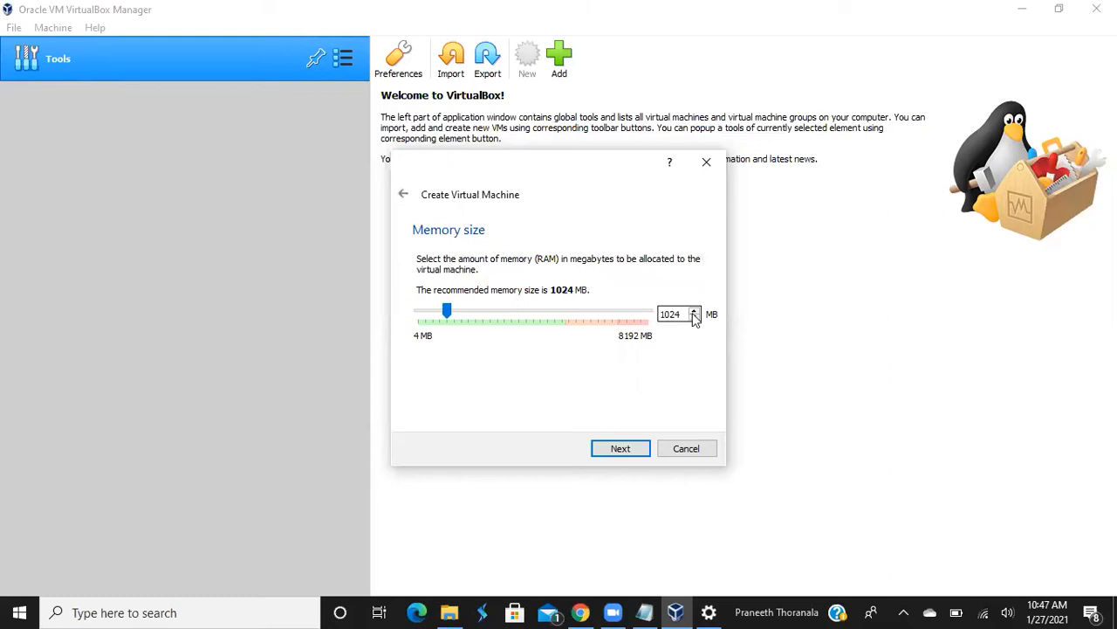
{"action": "left_click", "coordinate": [469, 309]}
{"action": "left_click", "coordinate": [496, 314]}
{"action": "left_click_drag", "start_coordinate": [495, 314], "coordinate": [529, 313]}
Choose to create a new virtual hard disk now, keeping the VDI file type
{"action": "left_click", "coordinate": [618, 451]}
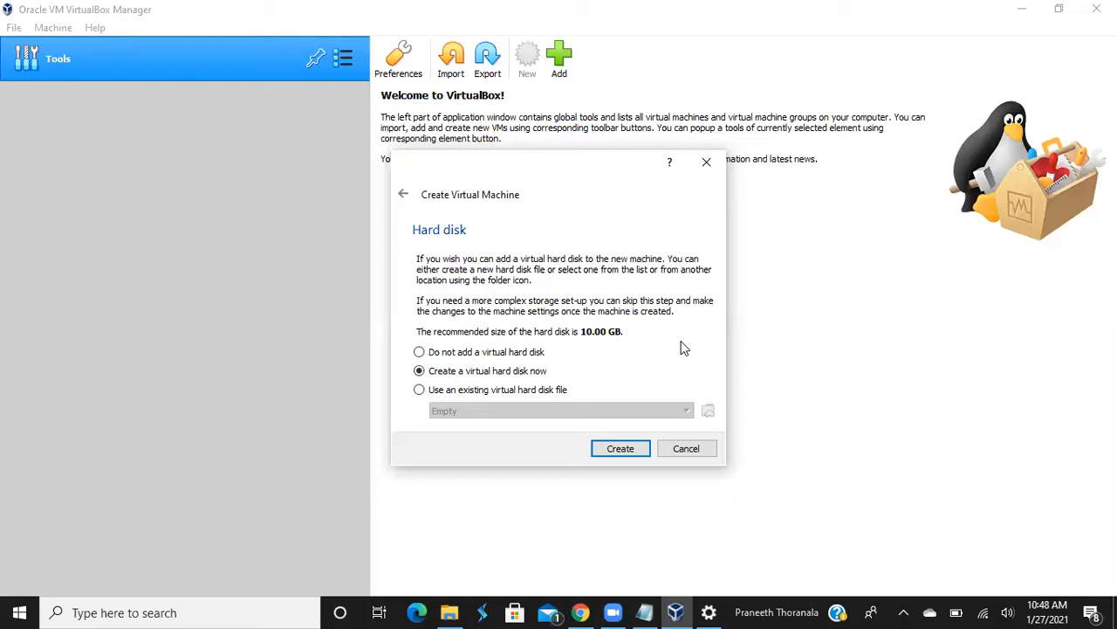
{"action": "left_click", "coordinate": [617, 450]}
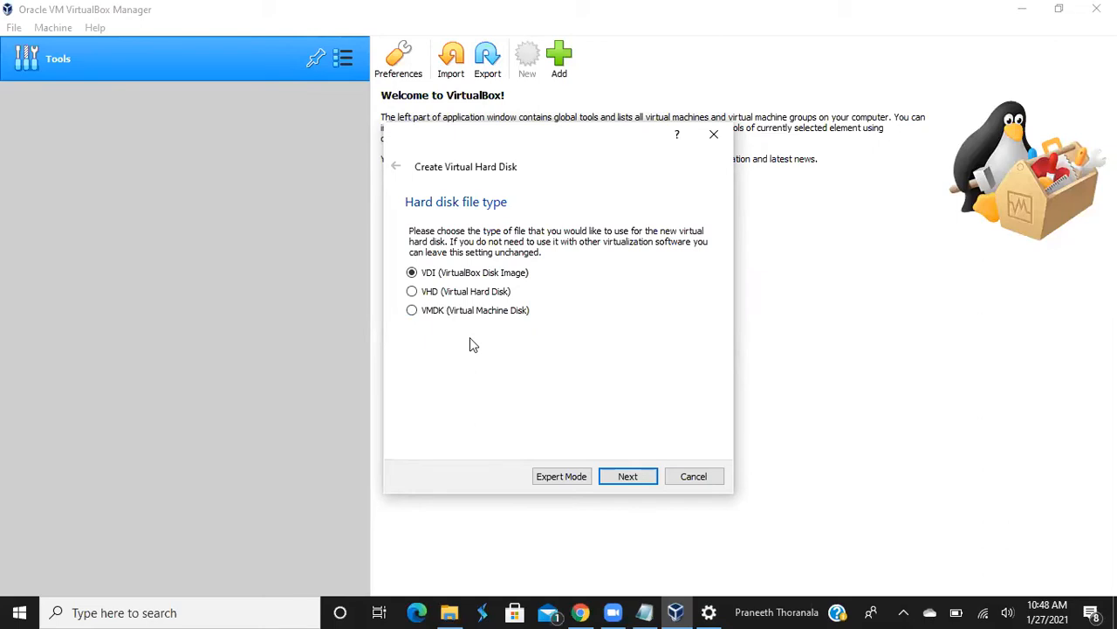
{"action": "left_click", "coordinate": [622, 478]}
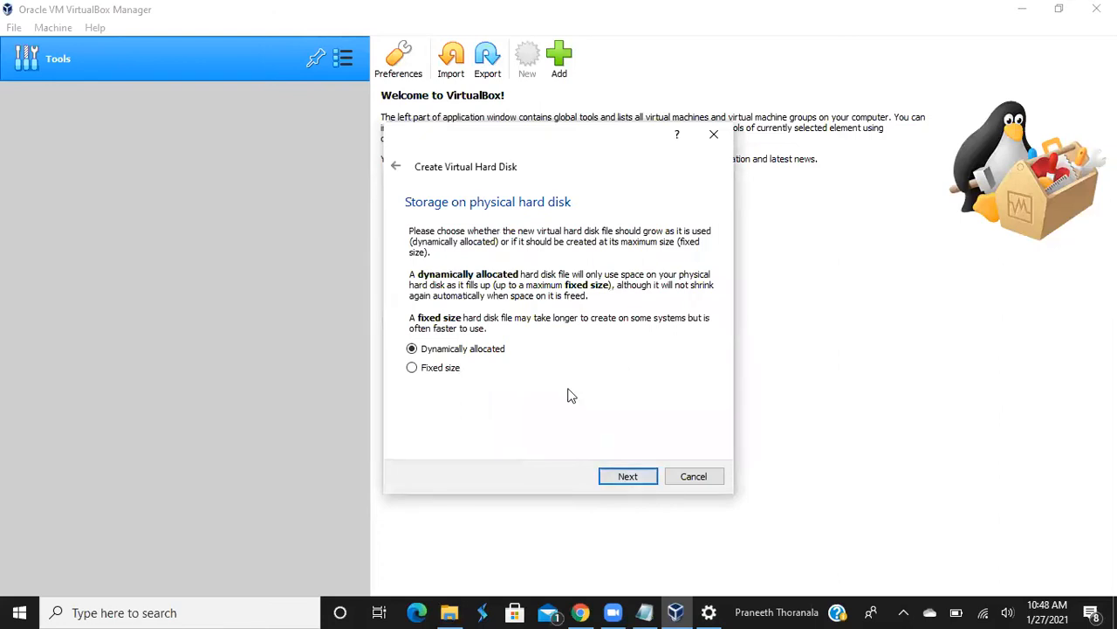
Keep dynamic allocation, check free space in This PC, and size the disk to 100.70 GB
{"action": "left_click", "coordinate": [651, 477]}
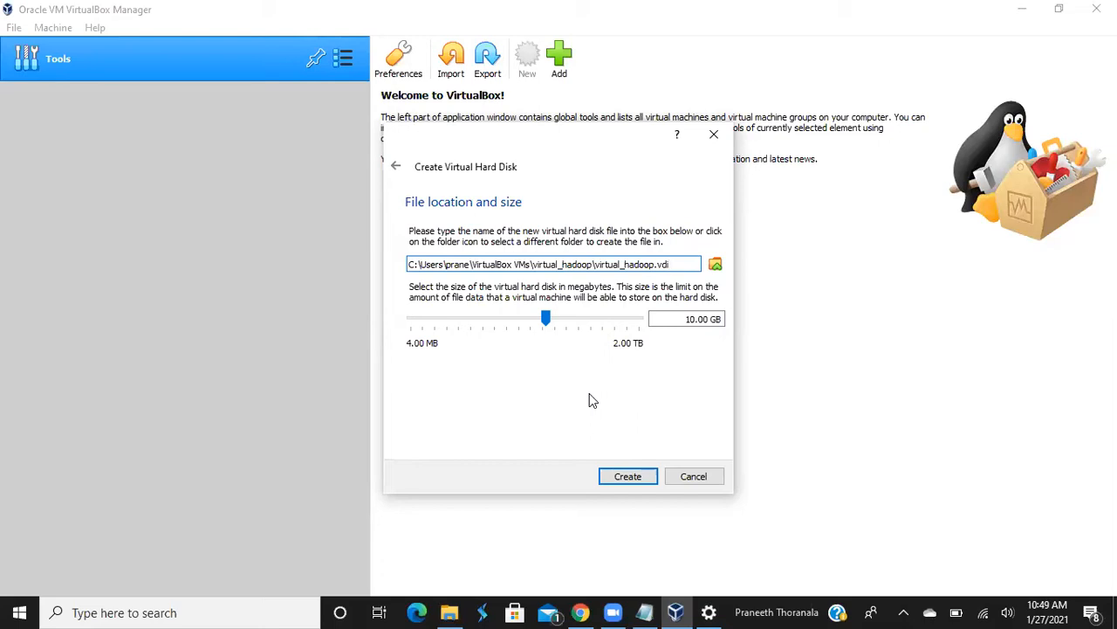
{"action": "left_click", "coordinate": [443, 29]}
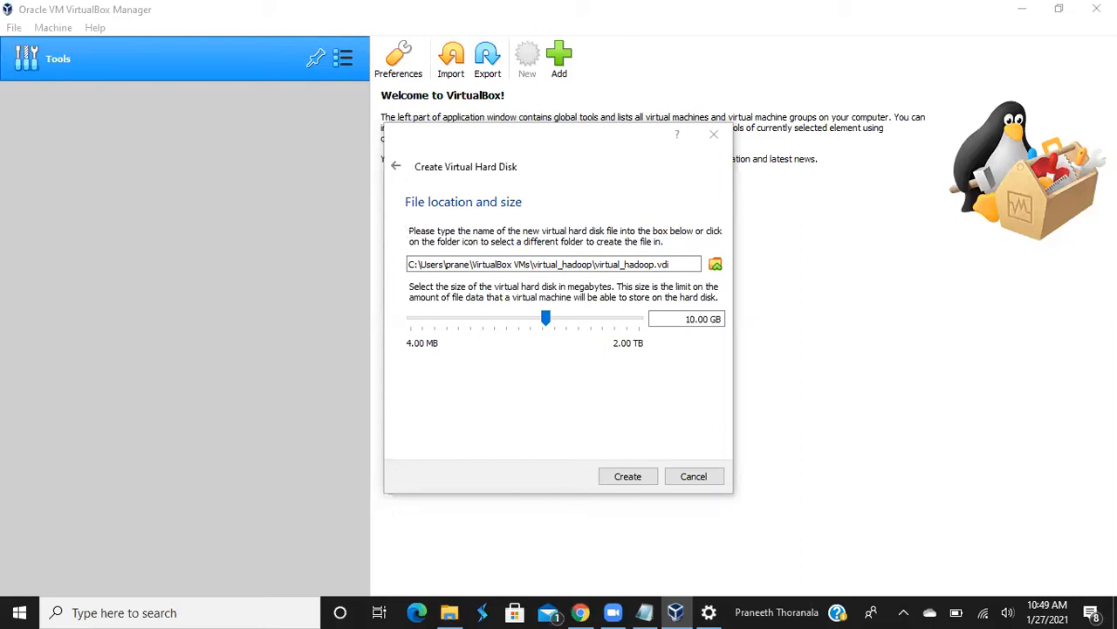
{"action": "left_click", "coordinate": [1116, 612]}
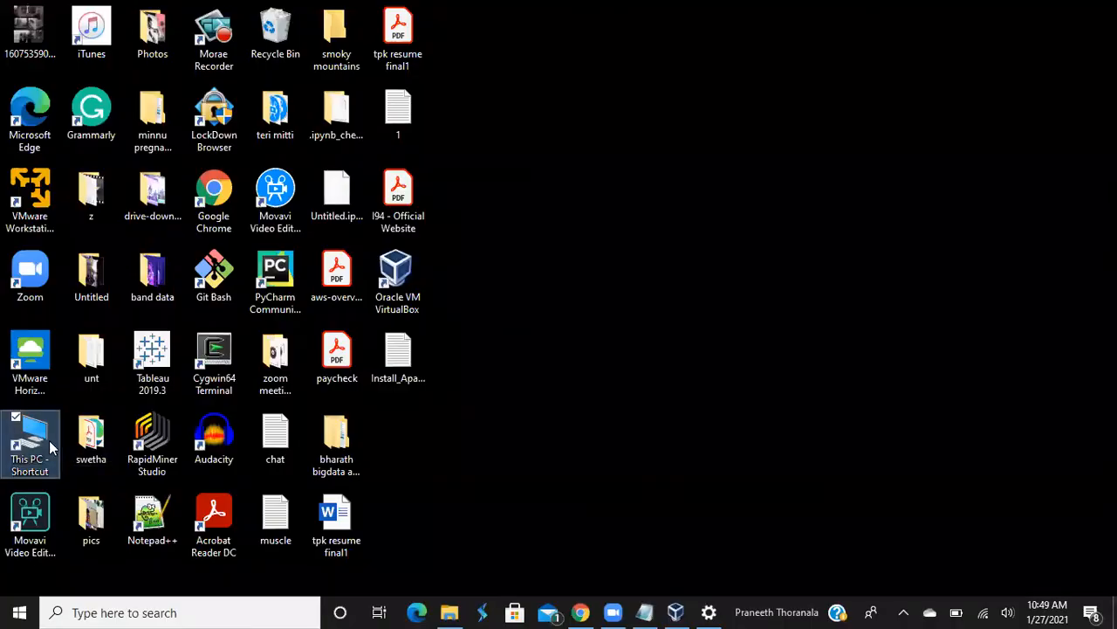
{"action": "double_click", "coordinate": [50, 447]}
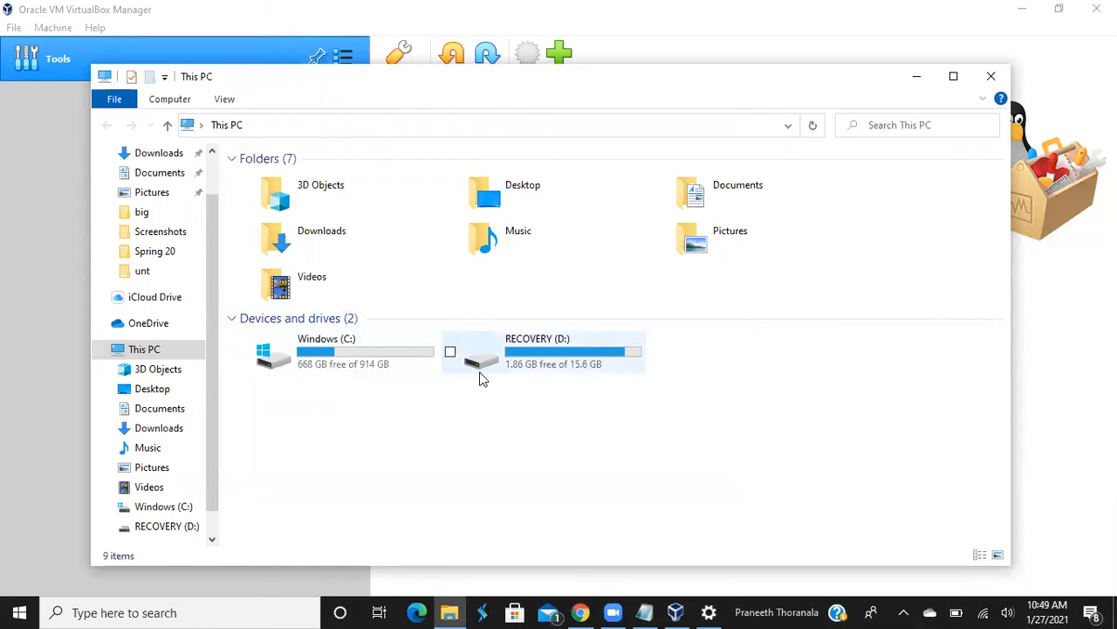
{"action": "left_click", "coordinate": [988, 80]}
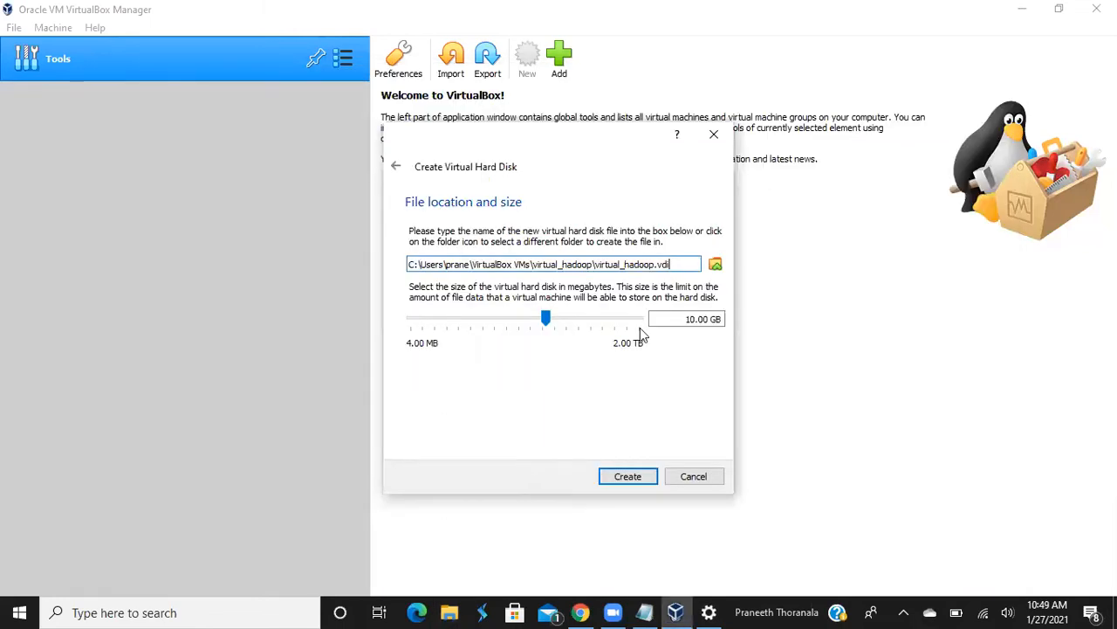
{"action": "mouse_move", "coordinate": [547, 319]}
{"action": "left_click_drag", "start_coordinate": [547, 320], "coordinate": [586, 319]}
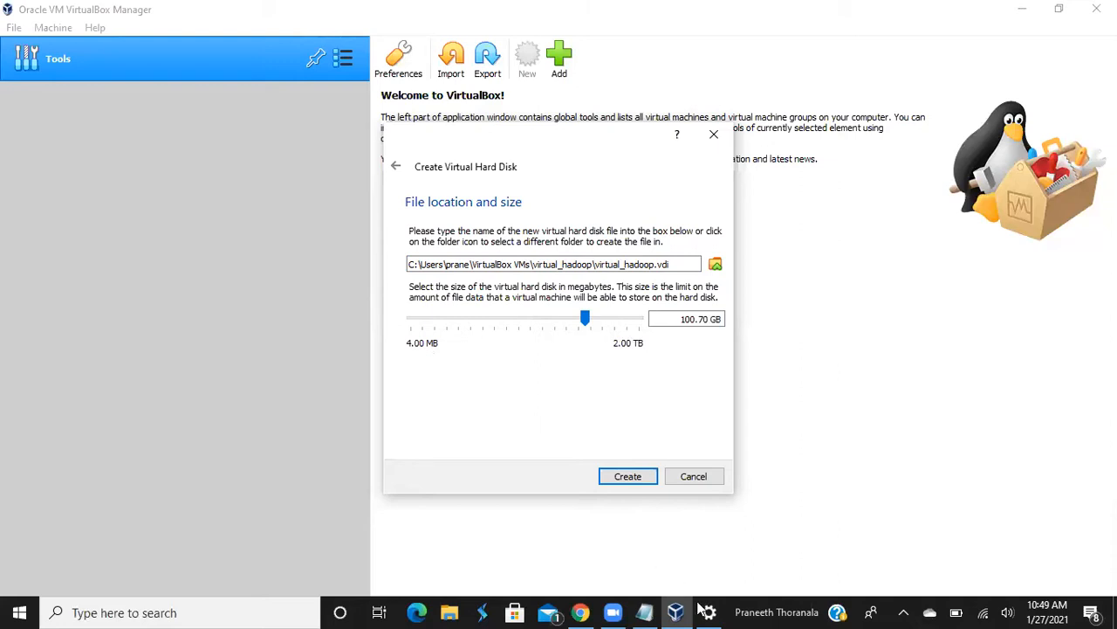
Close the leftover Windows Settings window from its taskbar preview
{"action": "mouse_move", "coordinate": [707, 611]}
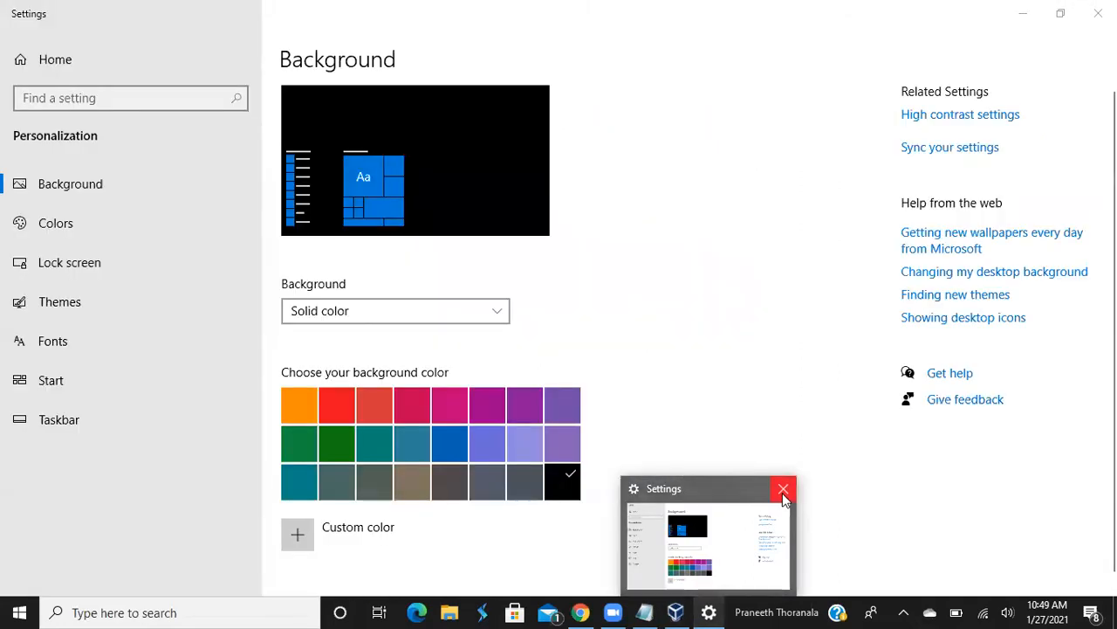
{"action": "left_click", "coordinate": [784, 492]}
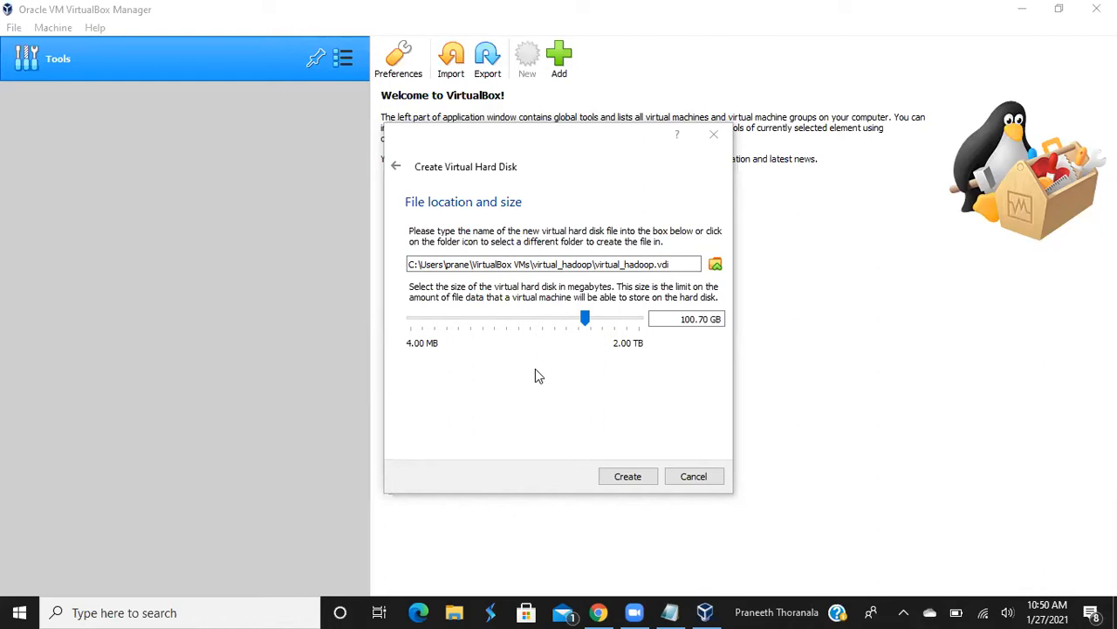
Create the virtual_hadoop VM with its 100.70 GB virtual_hadoop.vdi disk and open its settings
{"action": "left_click", "coordinate": [627, 477]}
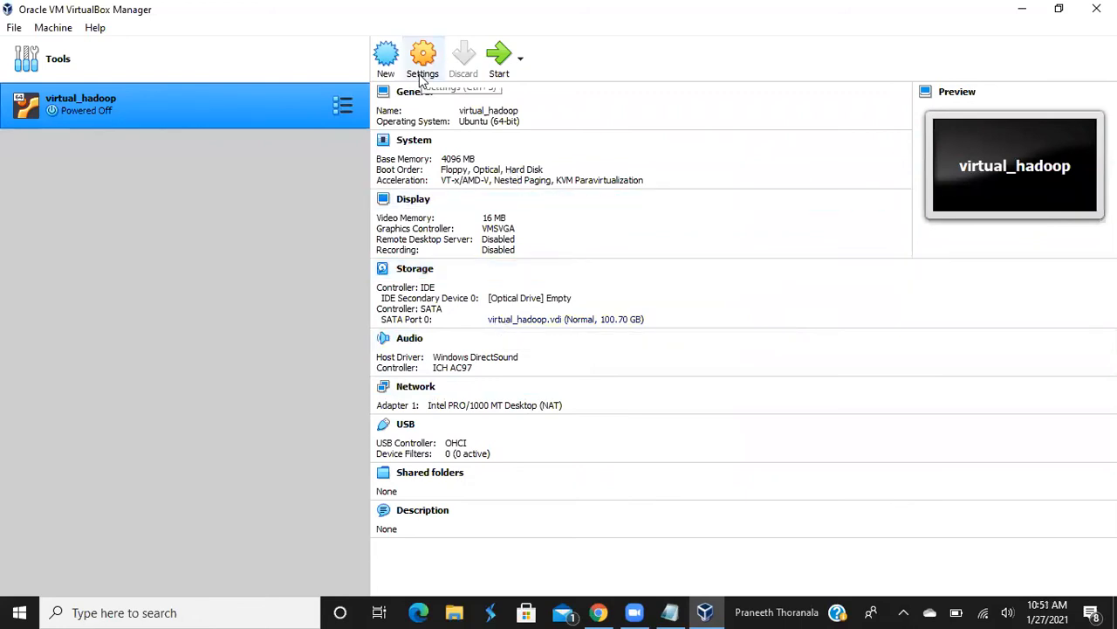
{"action": "left_click", "coordinate": [420, 76]}
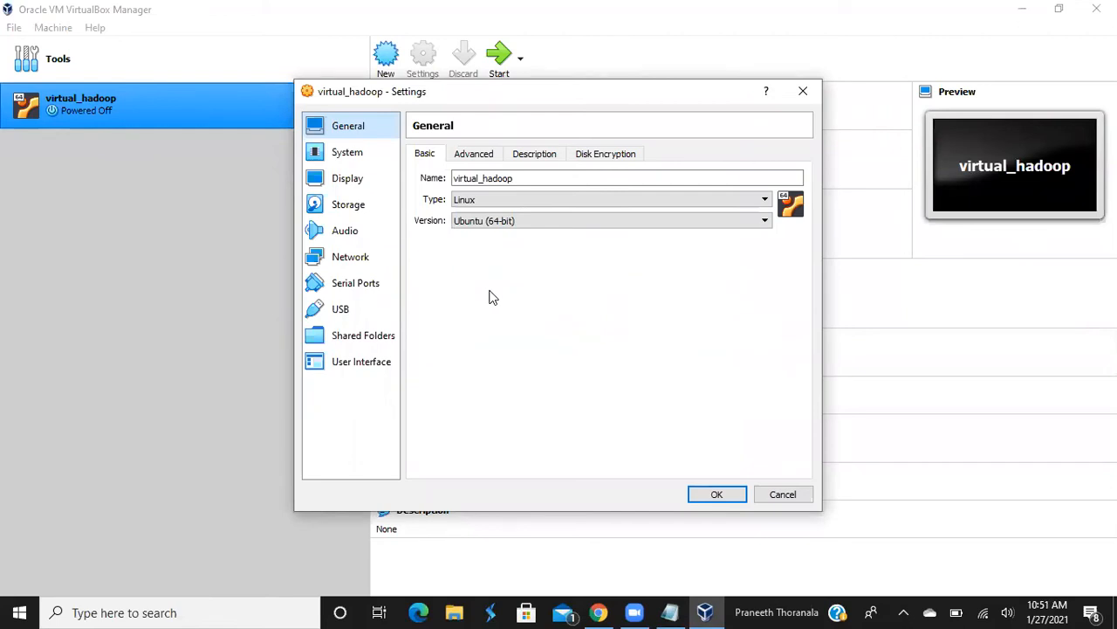
Go from System to the Storage page and select the Empty drive under Controller: IDE
{"action": "left_click", "coordinate": [355, 161]}
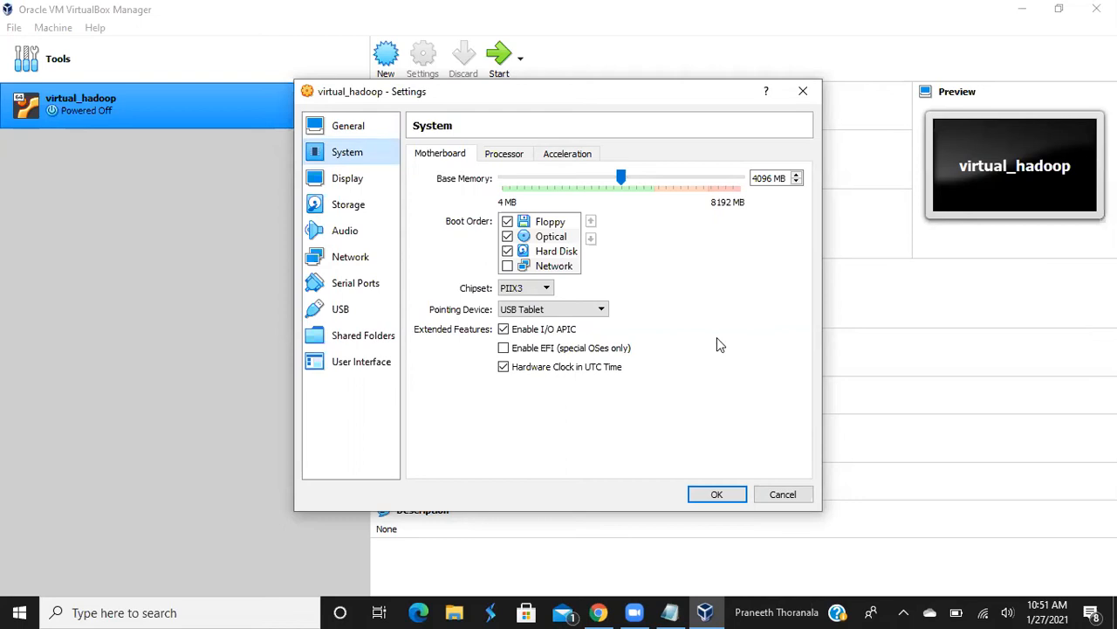
{"action": "left_click", "coordinate": [370, 215]}
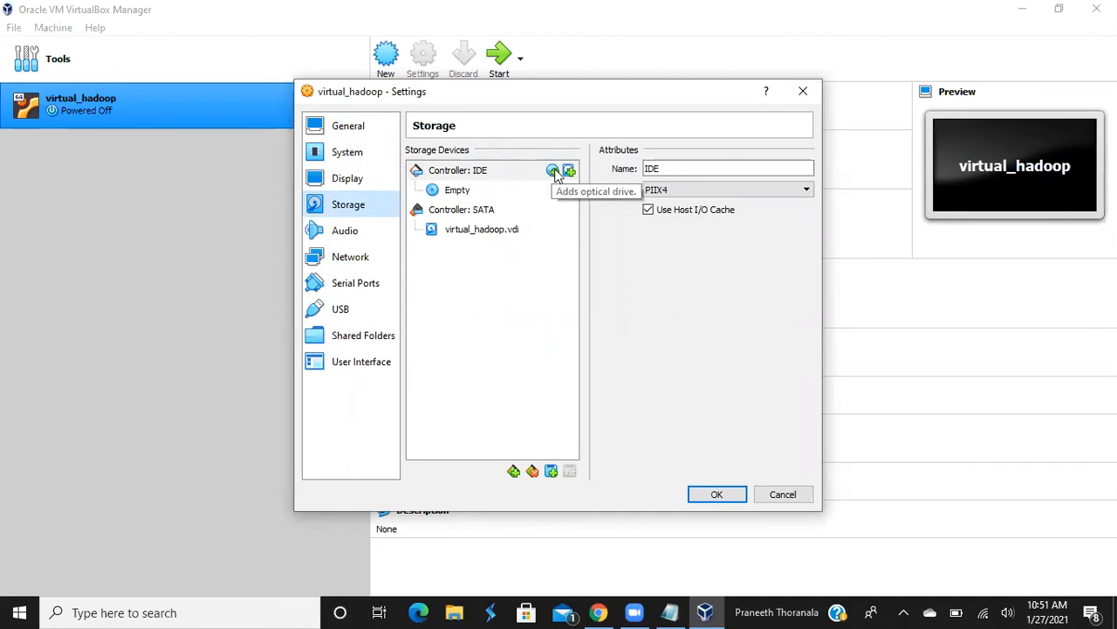
{"action": "left_click", "coordinate": [522, 185]}
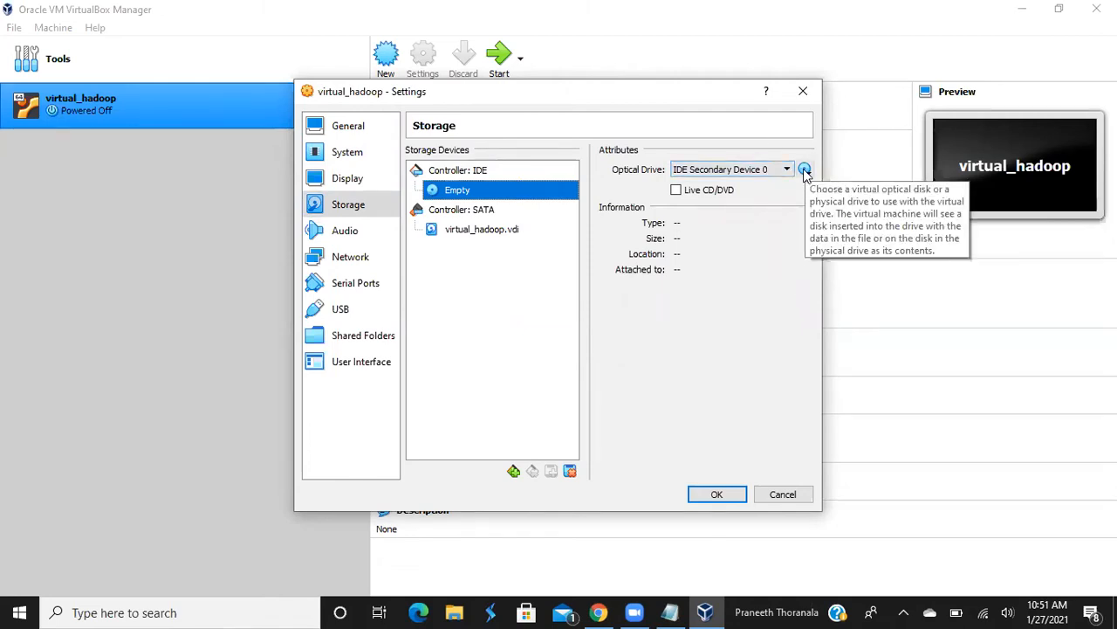
Show the disk options for the empty IDE optical drive
{"action": "left_click", "coordinate": [805, 170]}
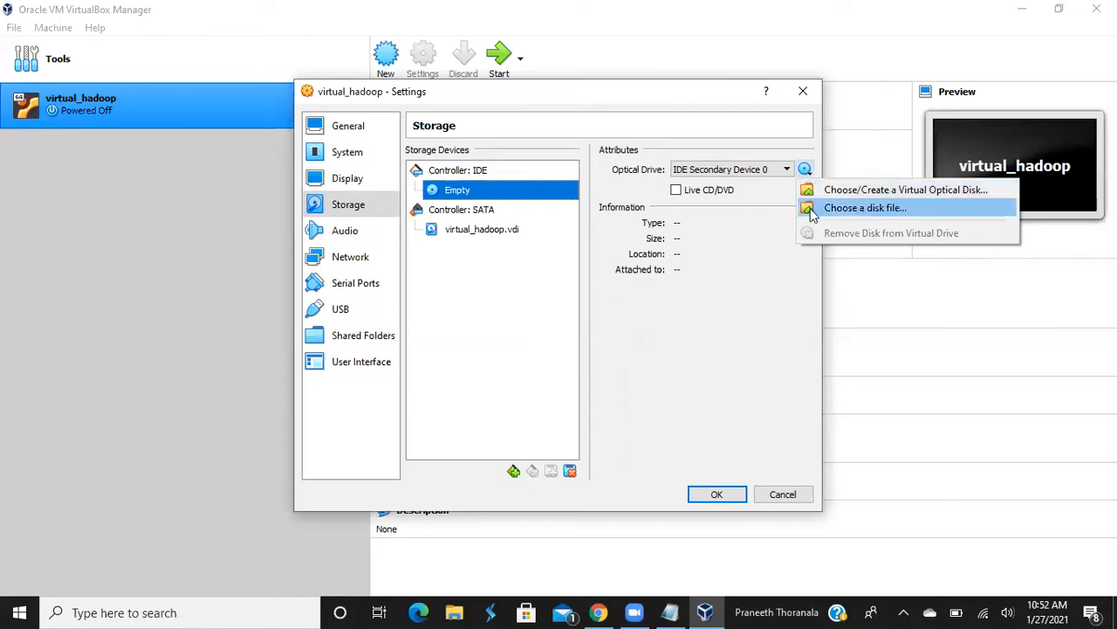
Pick the ubuntu-18.04.5-desktop-amd64 ISO from Downloads as the optical drive's disk file
{"action": "left_click", "coordinate": [811, 211]}
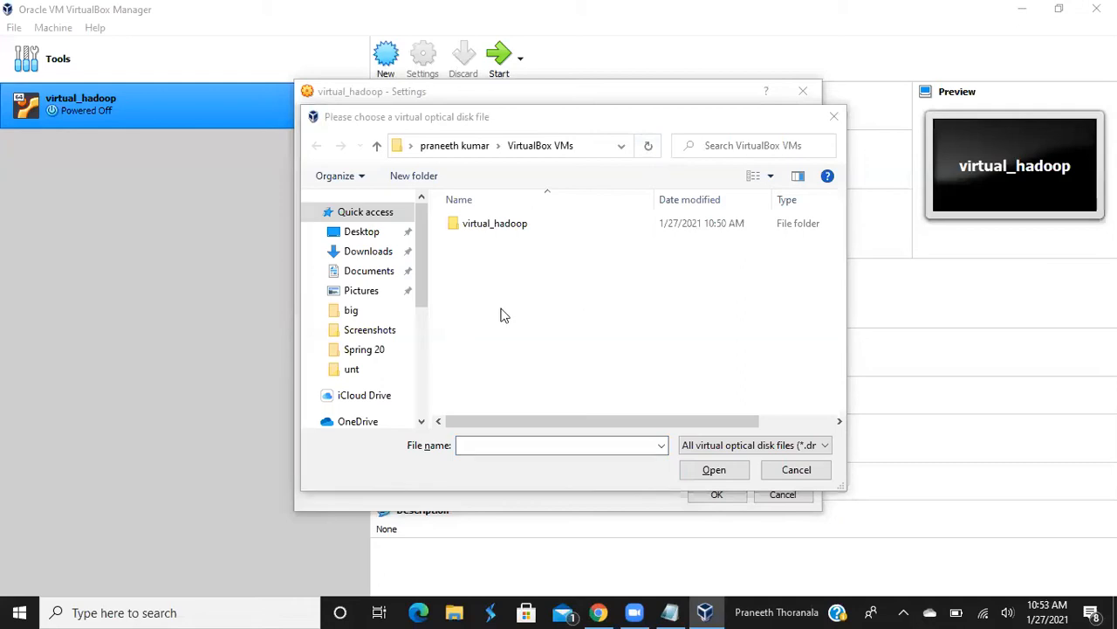
{"action": "left_click_drag", "start_coordinate": [419, 305], "coordinate": [419, 350]}
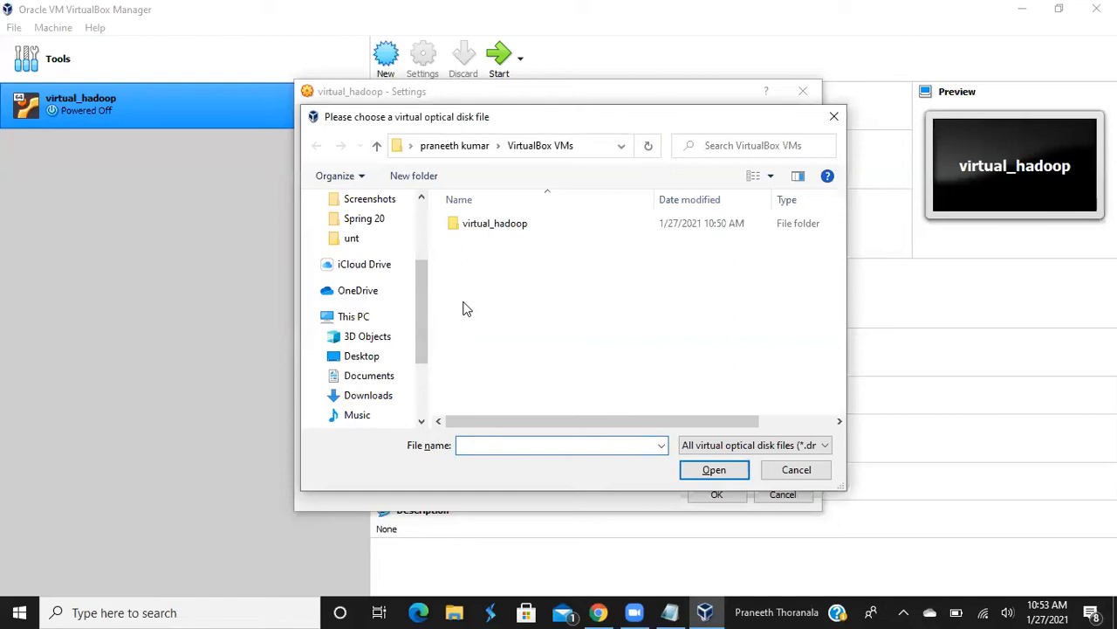
{"action": "scroll", "coordinate": [418, 296], "scroll_direction": "up", "scroll_amount": 1}
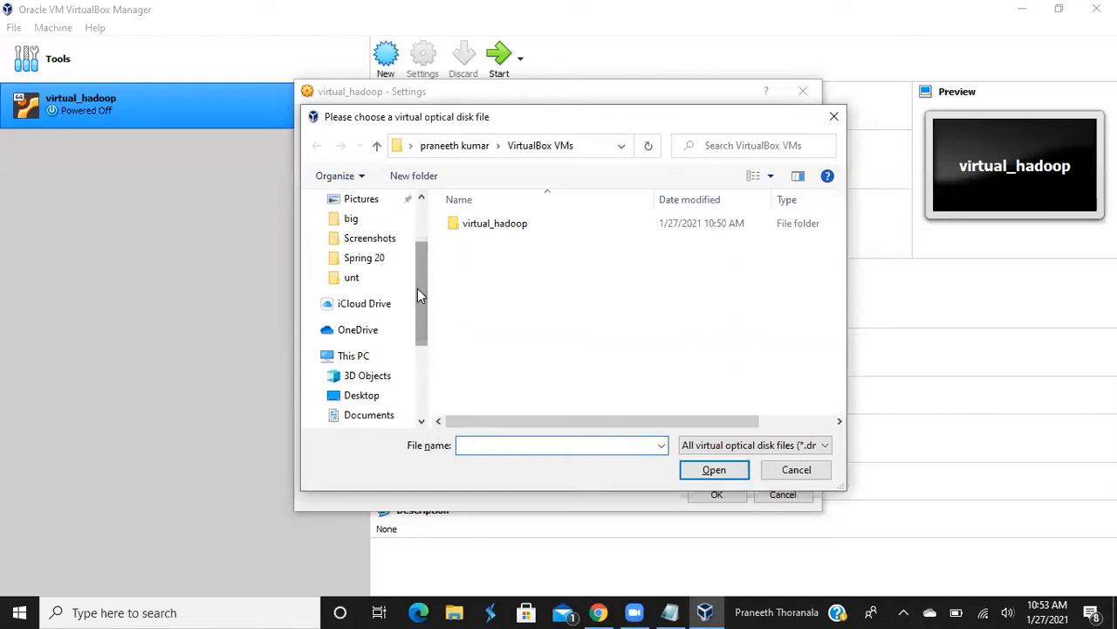
{"action": "left_click_drag", "start_coordinate": [418, 295], "coordinate": [417, 249]}
{"action": "left_click", "coordinate": [386, 251]}
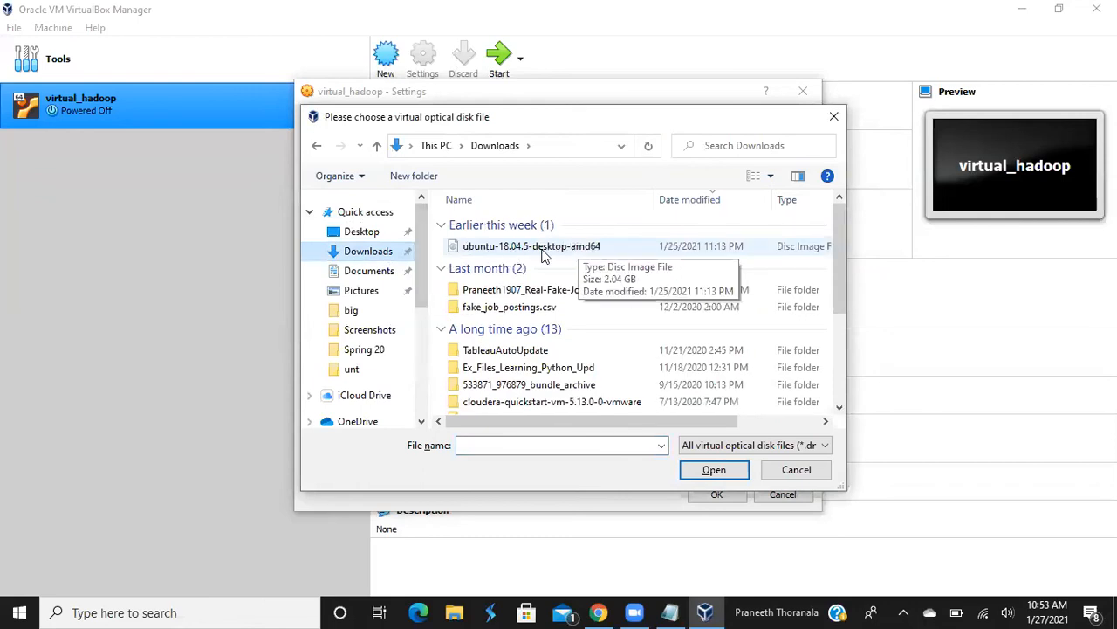
{"action": "double_click", "coordinate": [546, 252]}
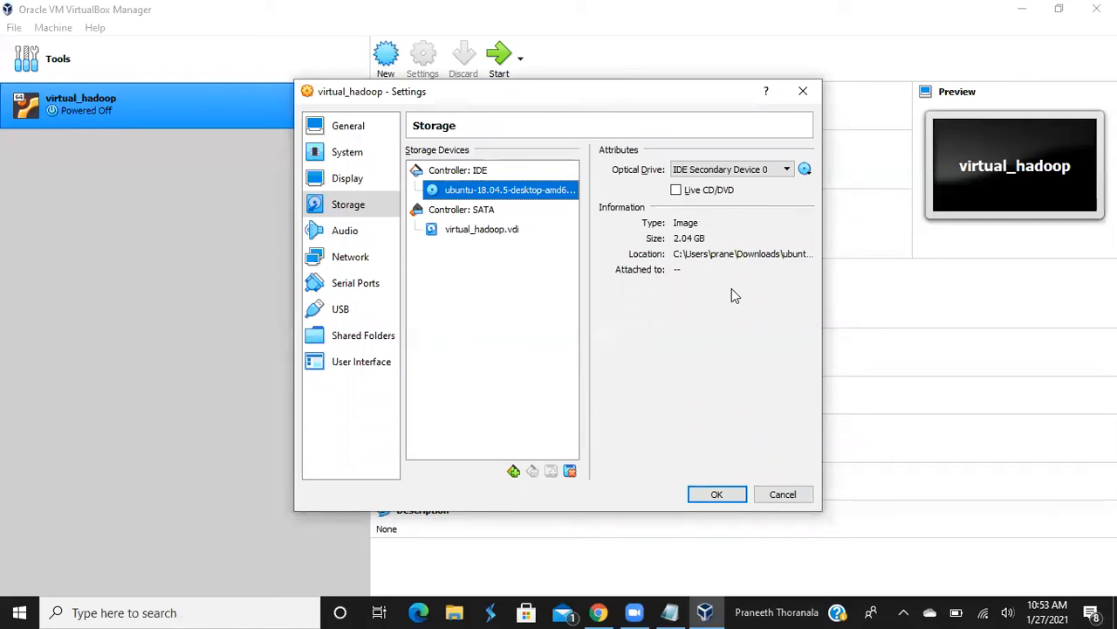
Save the Storage settings with the Ubuntu ISO loaded and start virtual_hadoop
{"action": "left_click", "coordinate": [714, 496]}
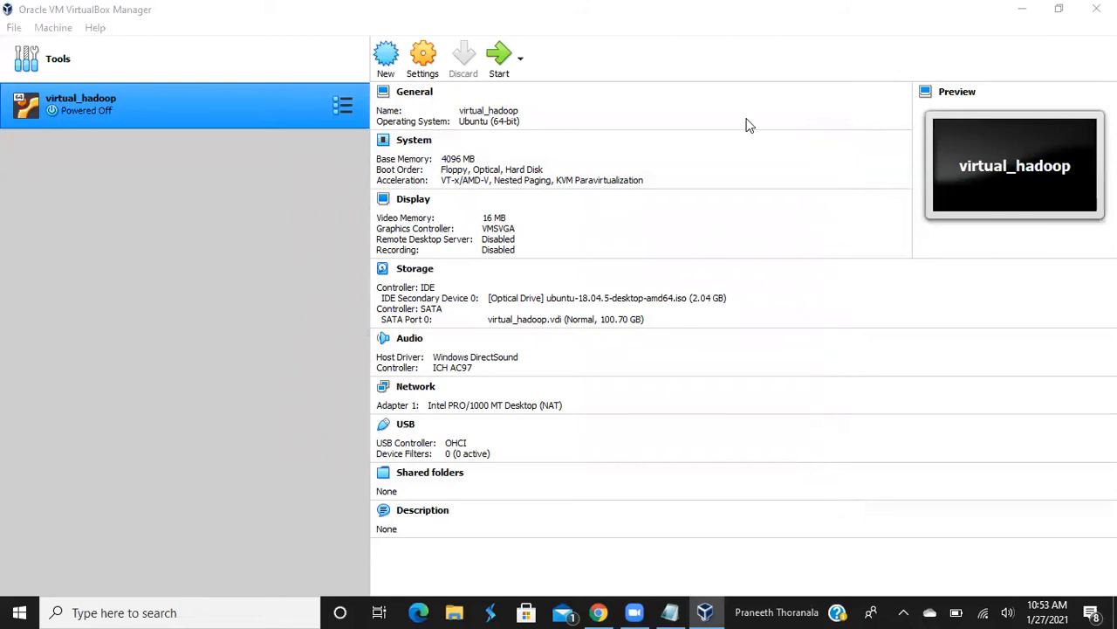
{"action": "left_click", "coordinate": [494, 58]}
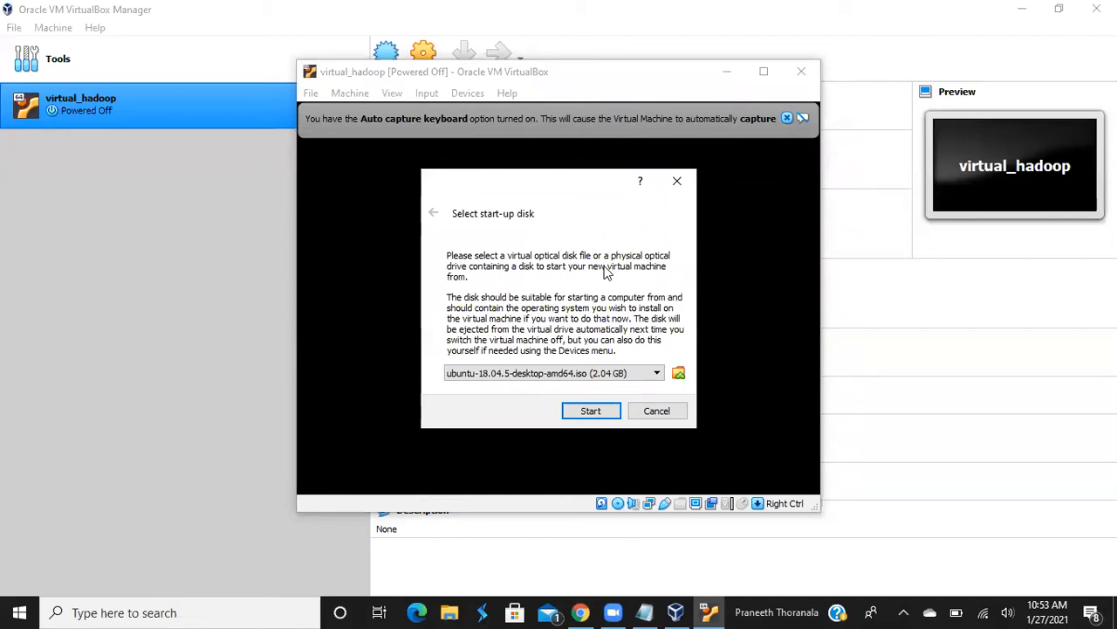
Start virtual_hadoop from the ubuntu-18.04.5-desktop-amd64 ISO to reach the installer's Welcome screen
{"action": "left_click", "coordinate": [597, 409]}
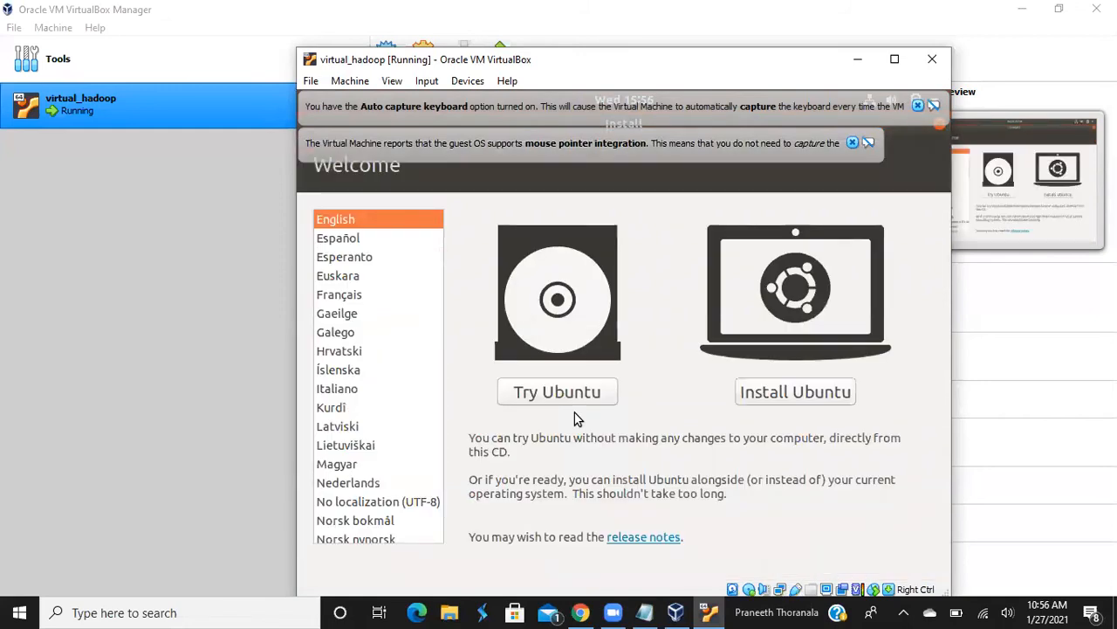
Choose Install Ubuntu and continue with the English (US) keyboard layout
{"action": "left_click", "coordinate": [775, 400]}
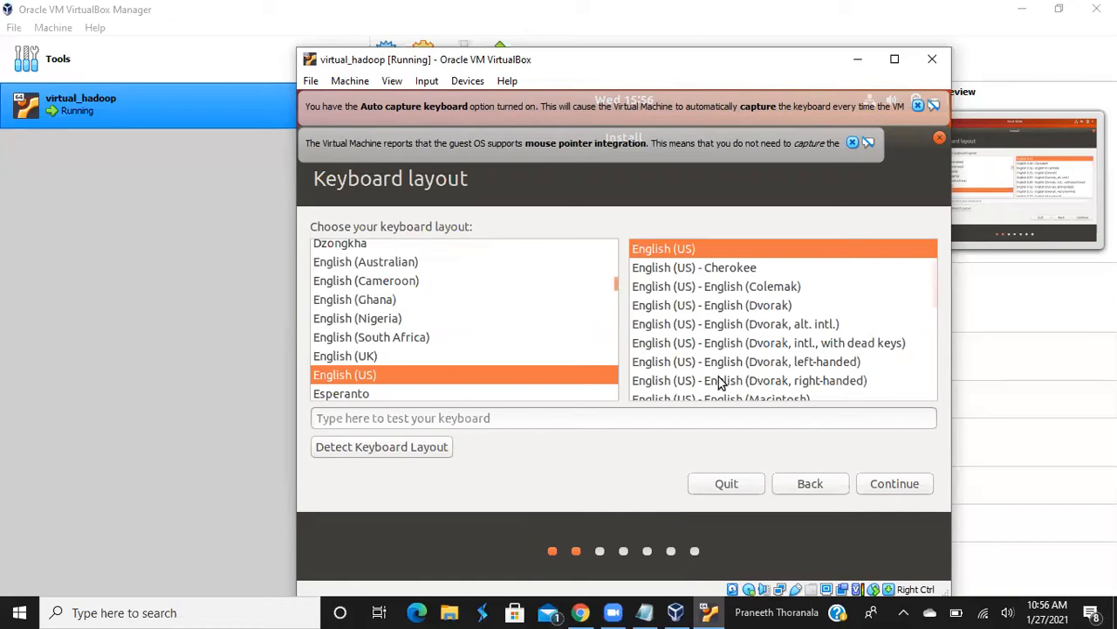
{"action": "left_click", "coordinate": [875, 489]}
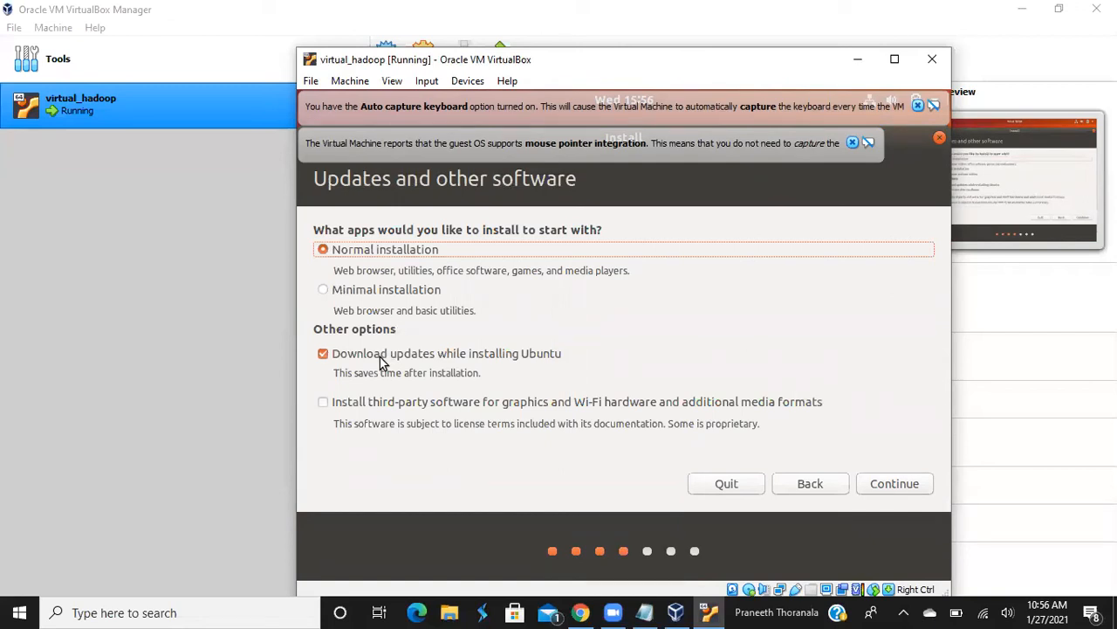
Tick installing third-party software for graphics, Wi-Fi hardware and additional media formats
{"action": "left_click", "coordinate": [330, 402]}
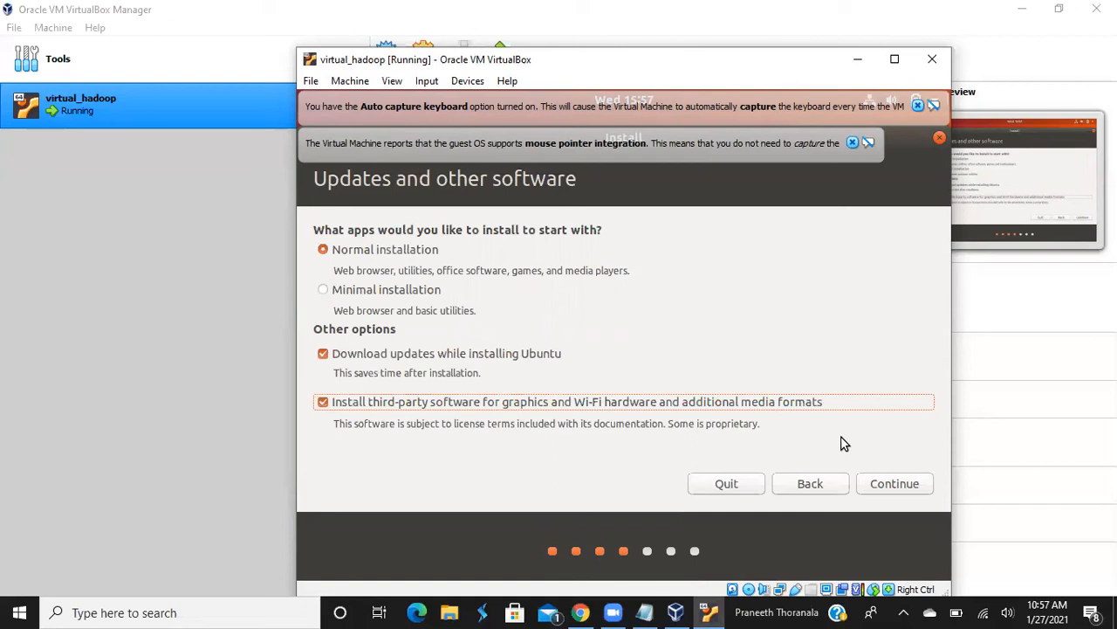
Continue past Updates and other software with Normal installation, updates and third-party software
{"action": "left_click", "coordinate": [883, 490]}
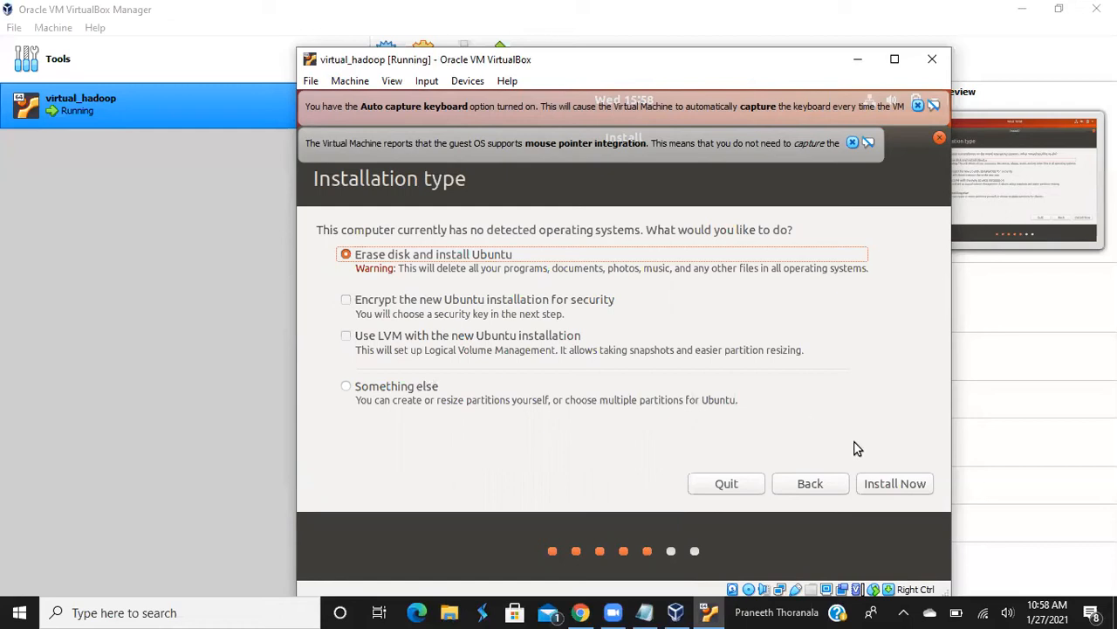
Install Ubuntu with Erase disk and confirm writing the partition changes to disk
{"action": "left_click", "coordinate": [902, 485]}
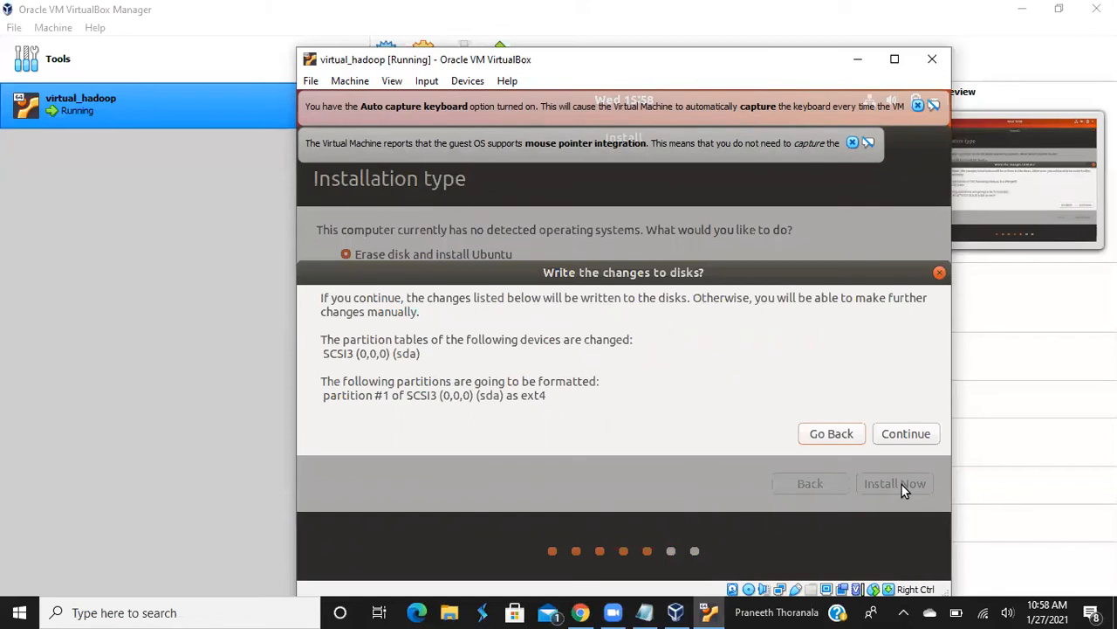
{"action": "left_click", "coordinate": [906, 436]}
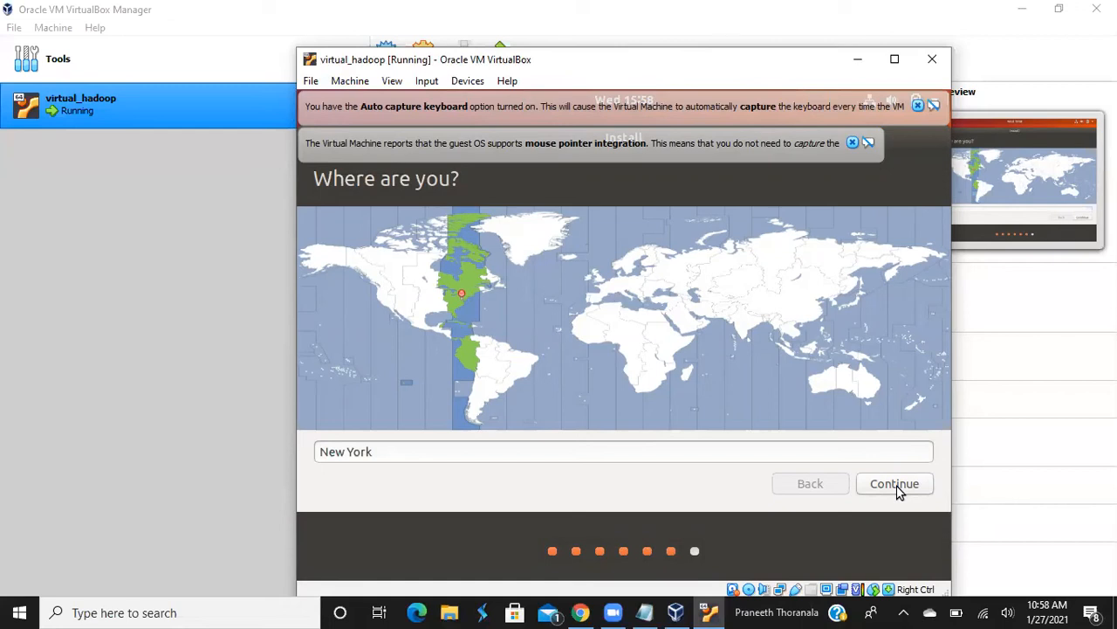
Set the installer's location to New York in the Eastern time zone
{"action": "left_click", "coordinate": [725, 450]}
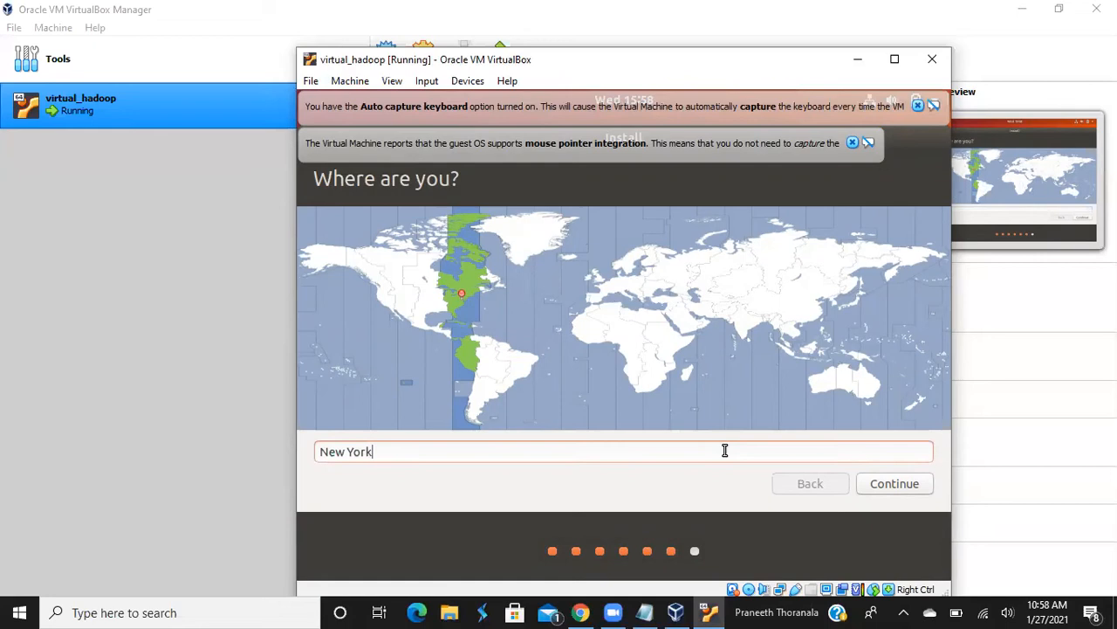
{"action": "key", "text": "BackSpace"}
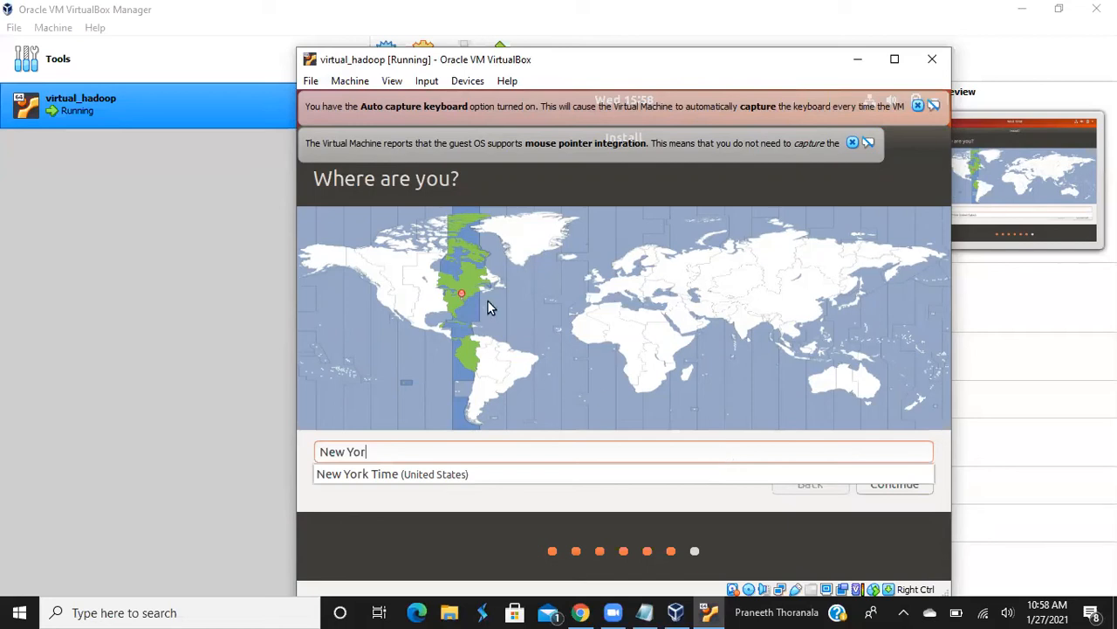
{"action": "left_click", "coordinate": [460, 310]}
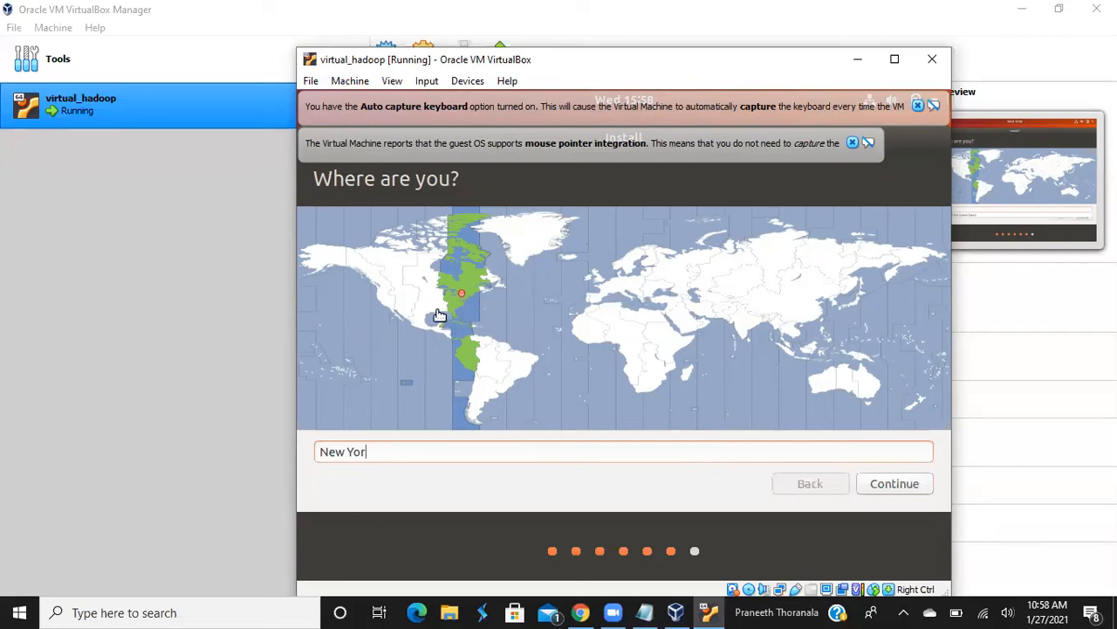
{"action": "left_click", "coordinate": [438, 315]}
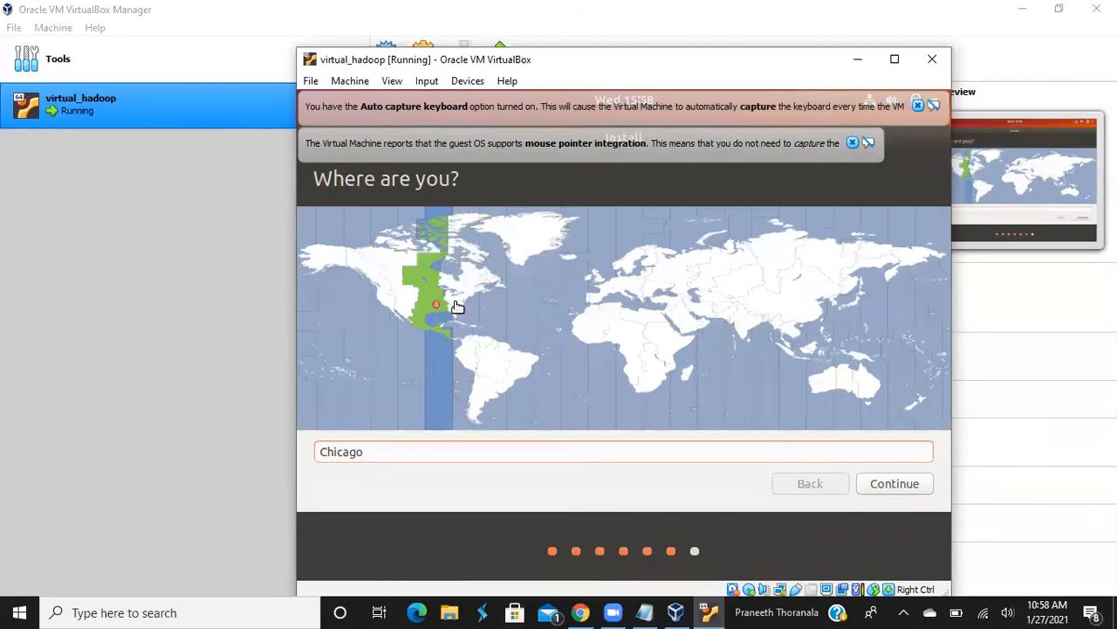
{"action": "left_click", "coordinate": [456, 305]}
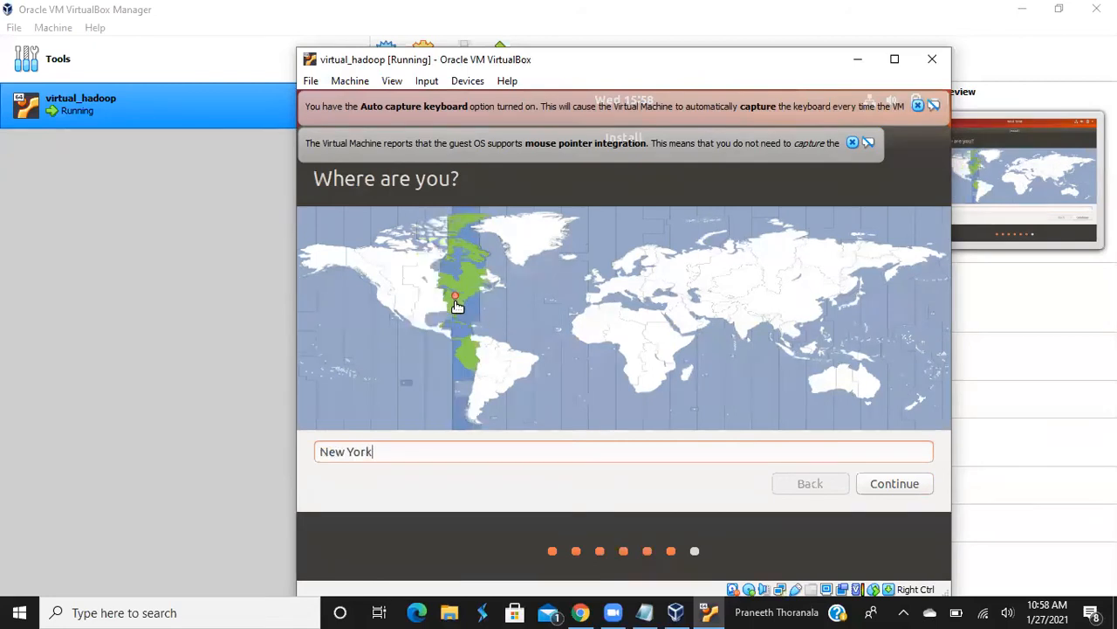
Accept New York as the location and enter the user's full name on the 'Who are you?' page
{"action": "left_click", "coordinate": [897, 490]}
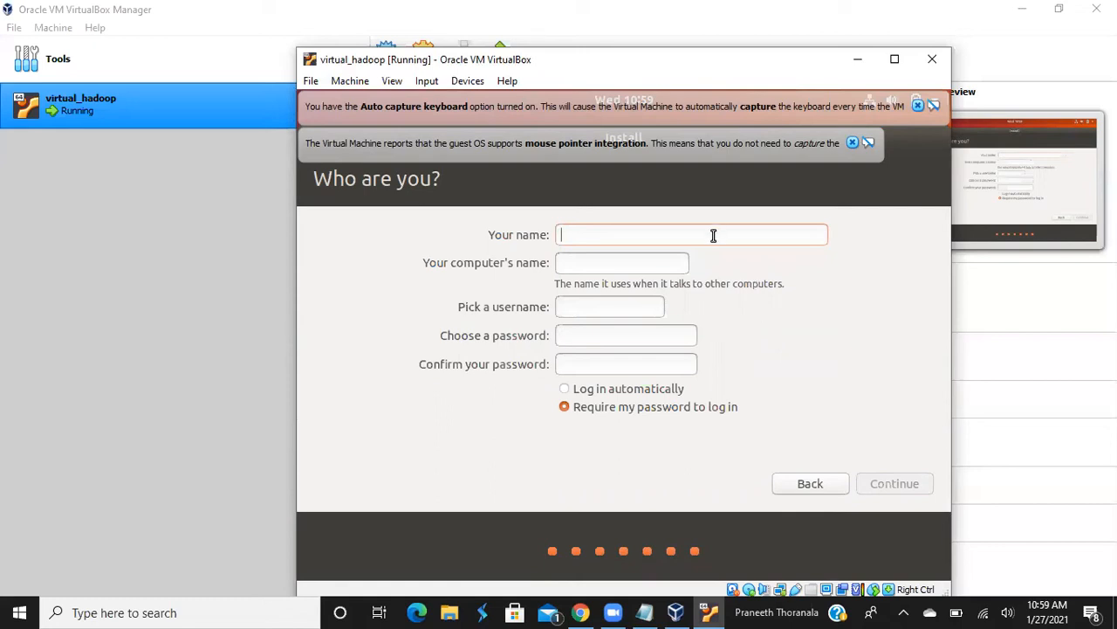
{"action": "type", "text": "Praneeth Kumar Thoranala"}
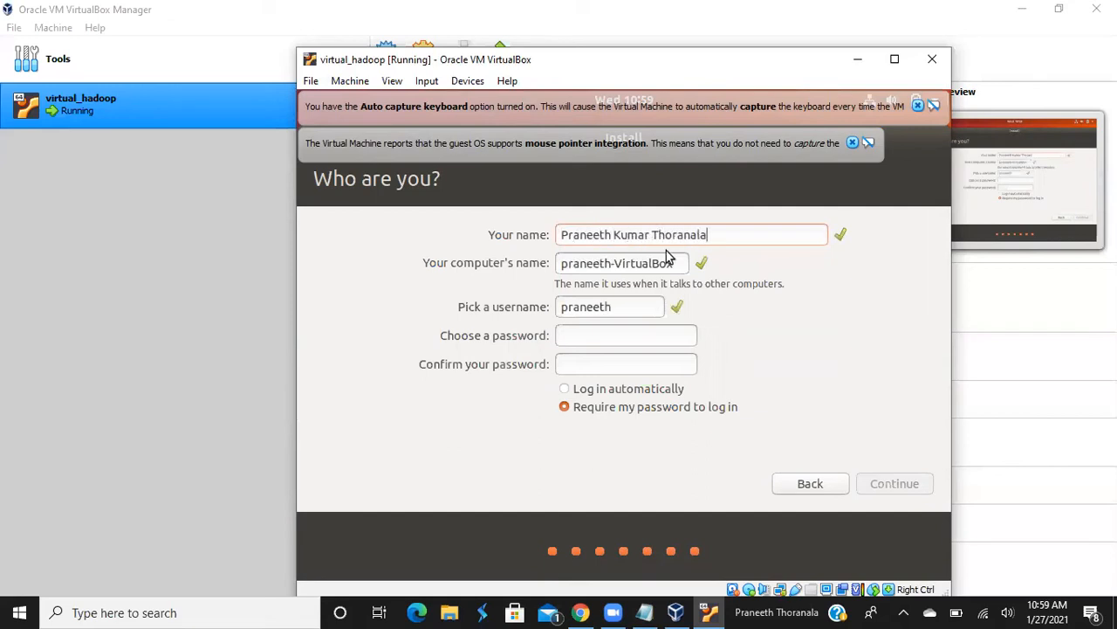
{"action": "left_click", "coordinate": [655, 329]}
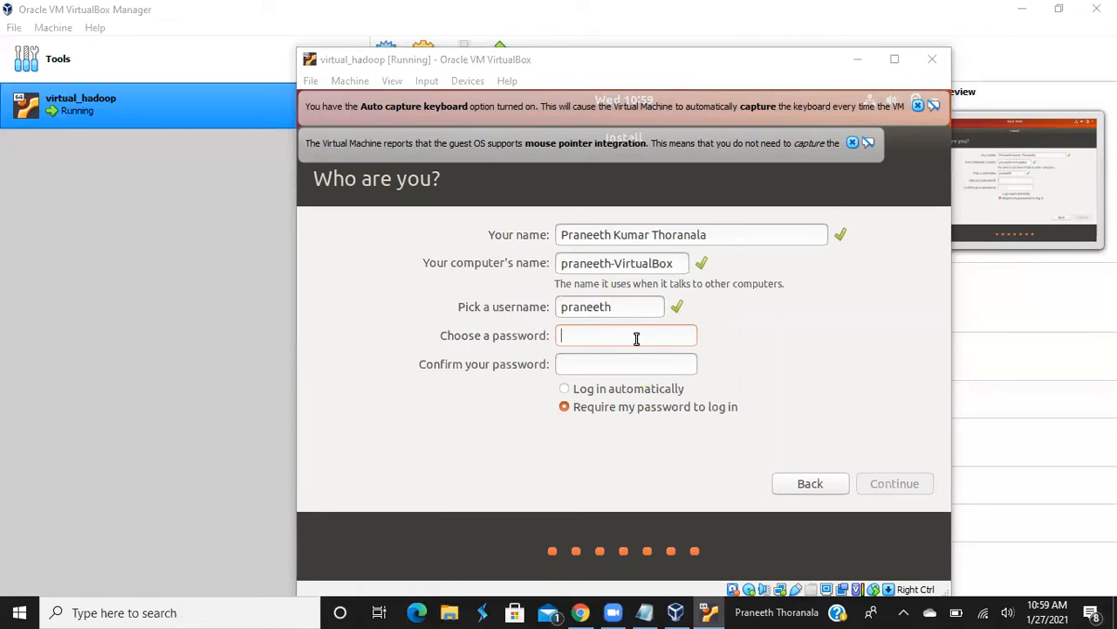
Set and confirm the account password, choose automatic login, and continue the installation
{"action": "left_click", "coordinate": [637, 339]}
{"action": "type", "text": "a"}
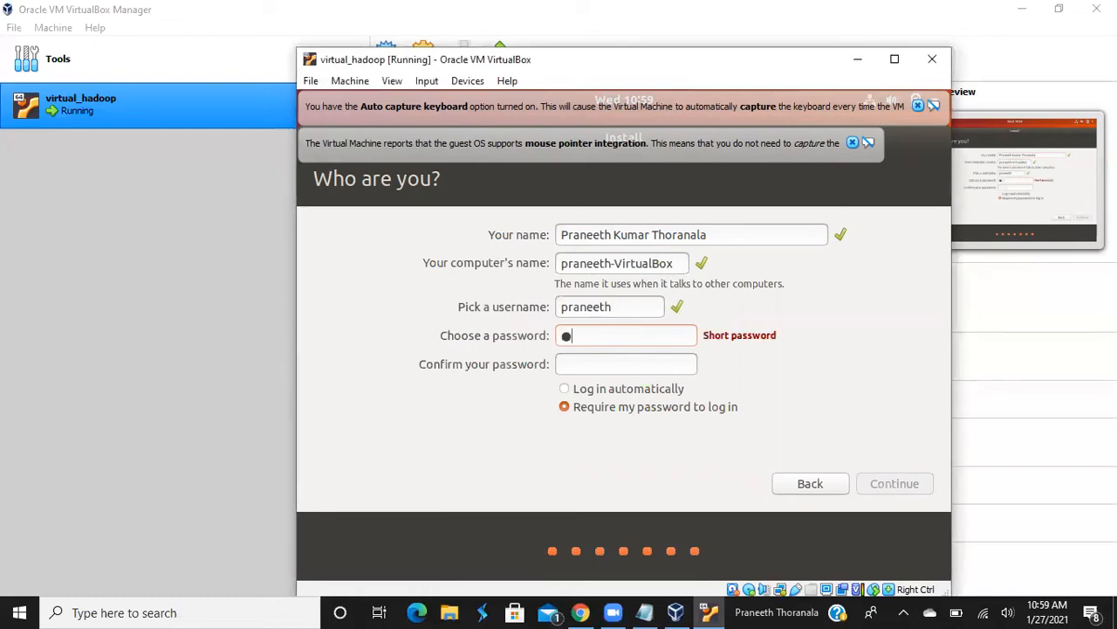
{"action": "key", "text": "BackSpace"}
{"action": "type", "text": "hadoop12"}
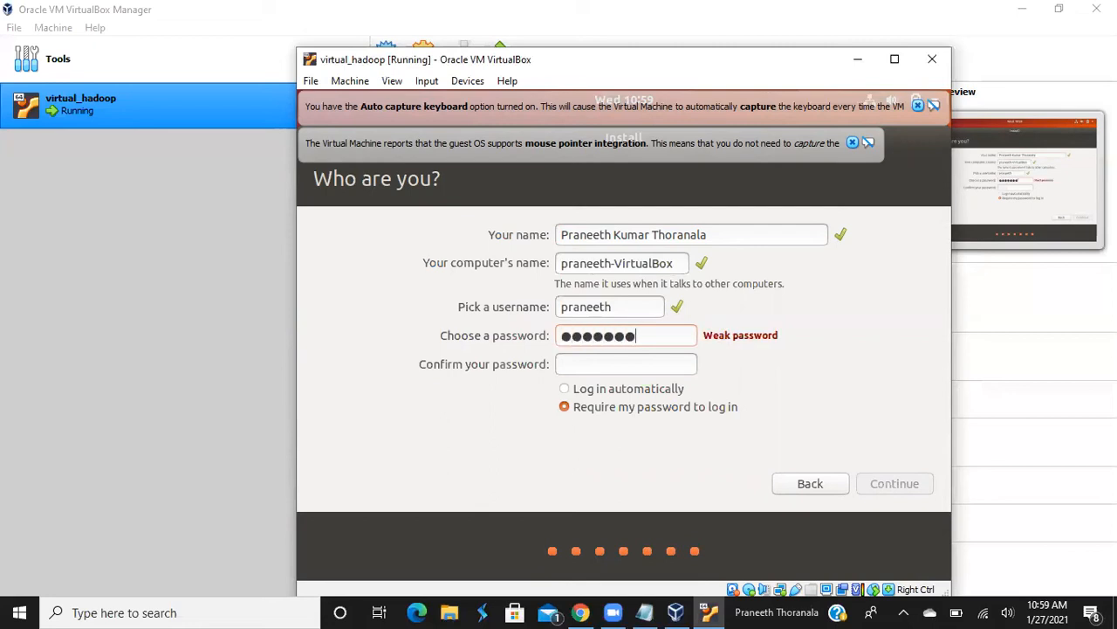
{"action": "type", "text": "3"}
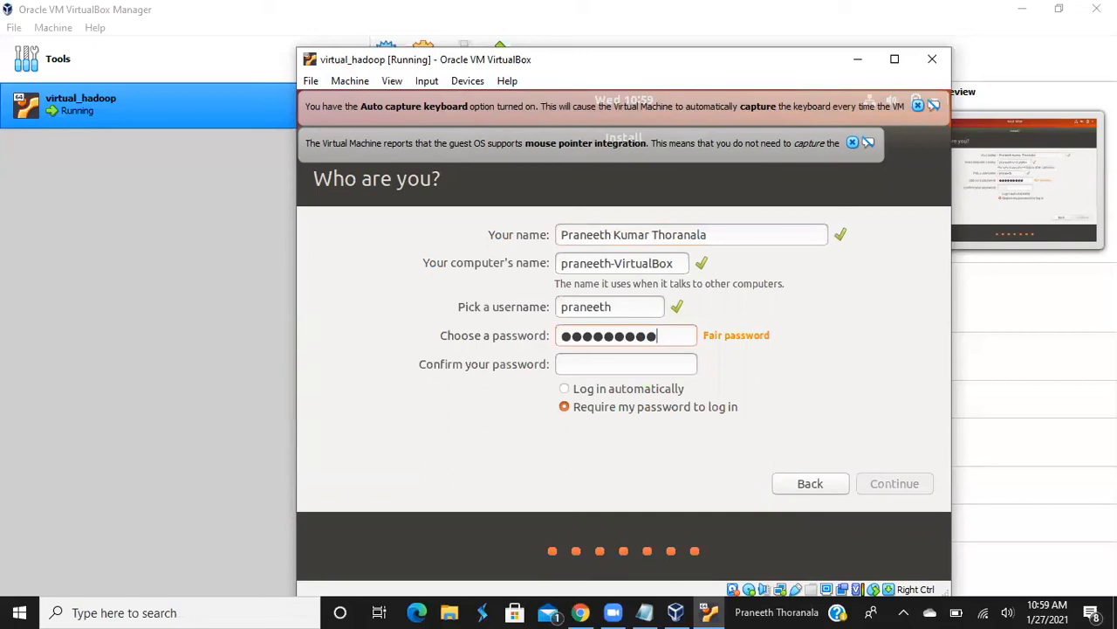
{"action": "left_click", "coordinate": [654, 362]}
{"action": "type", "text": "hadoop123"}
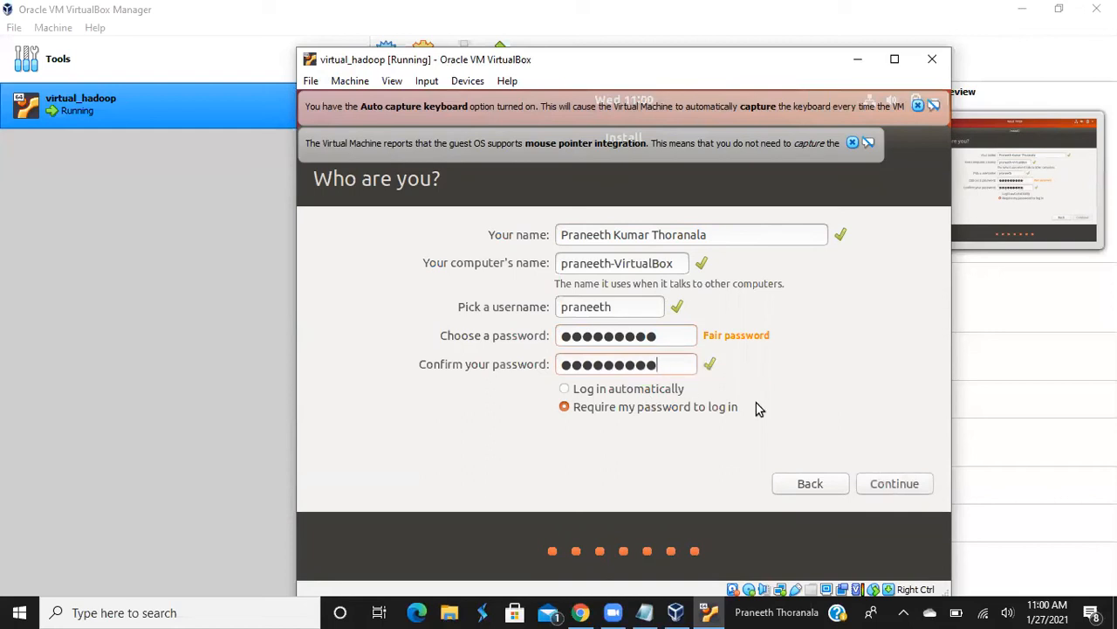
{"action": "left_click", "coordinate": [578, 391]}
{"action": "left_click", "coordinate": [583, 407]}
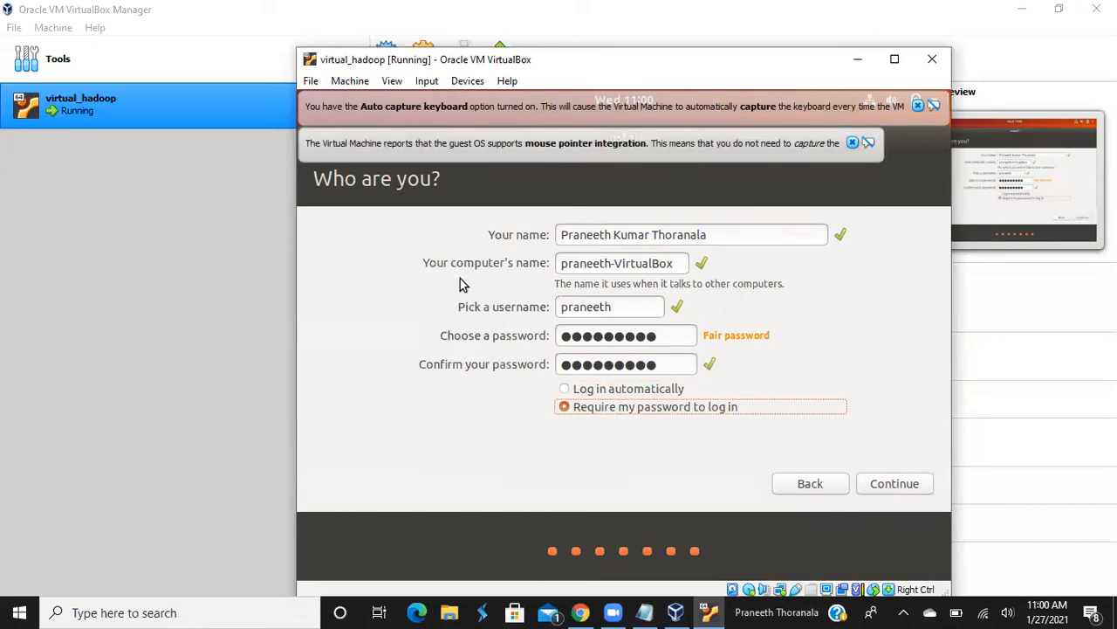
{"action": "left_click", "coordinate": [565, 389]}
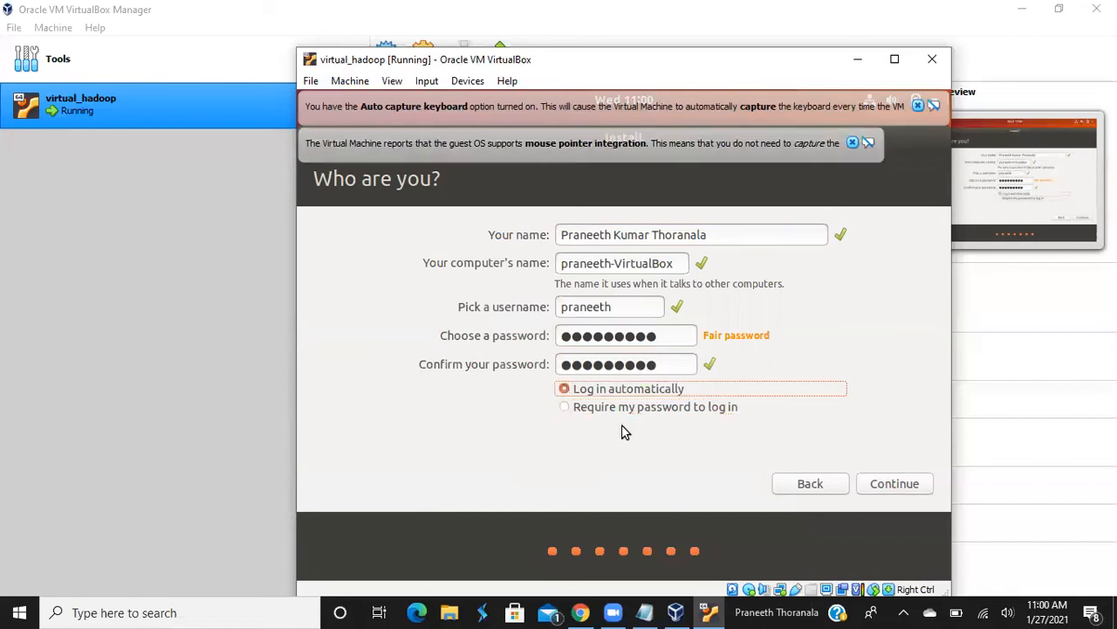
{"action": "left_click", "coordinate": [901, 483]}
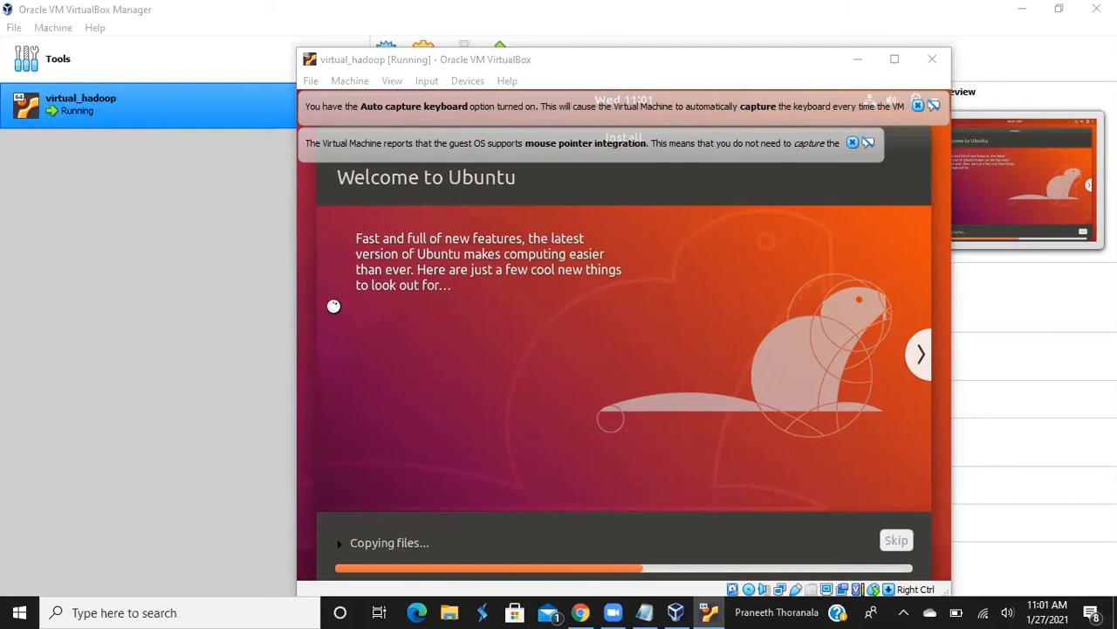
Bring up the Install_Apache_Hadoop_3_v1.0 notes from the taskbar while Ubuntu copies files
{"action": "left_click", "coordinate": [709, 612]}
Open the Install_Apache_Hadoop_3_v1.0 notes and maximize the Notepad window
{"action": "left_click", "coordinate": [645, 612]}
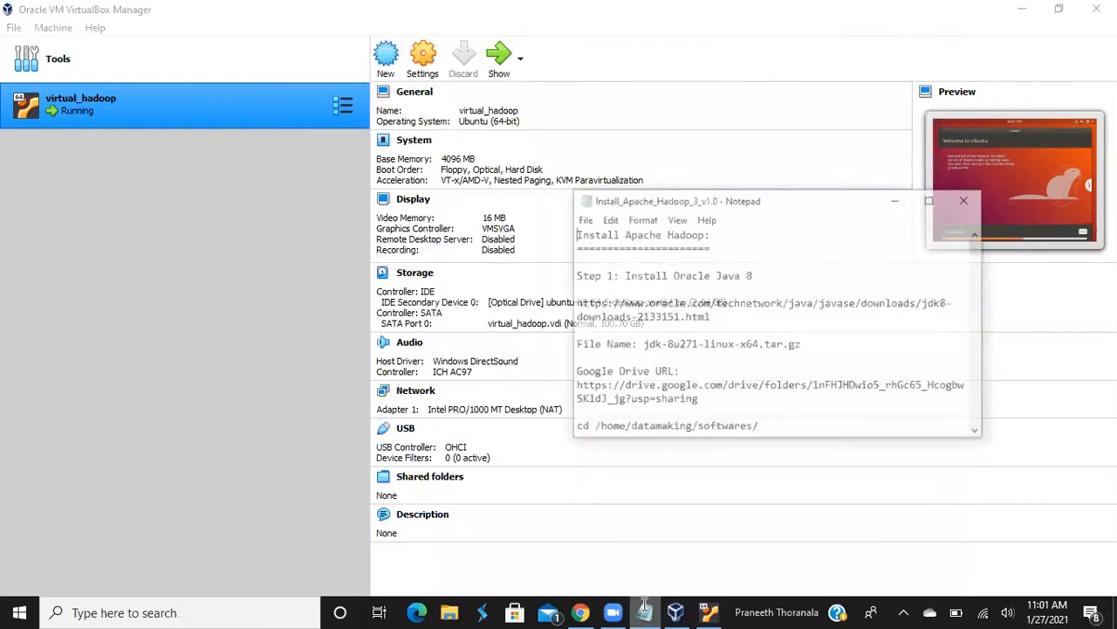
{"action": "left_click", "coordinate": [952, 162]}
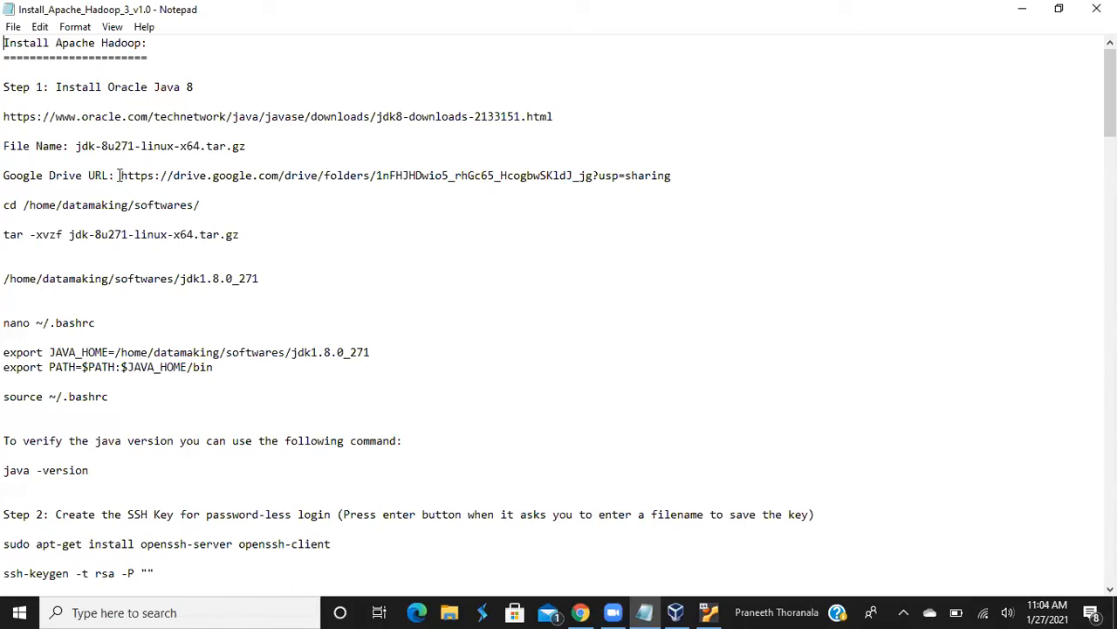
{"action": "left_click_drag", "start_coordinate": [120, 175], "coordinate": [661, 183]}
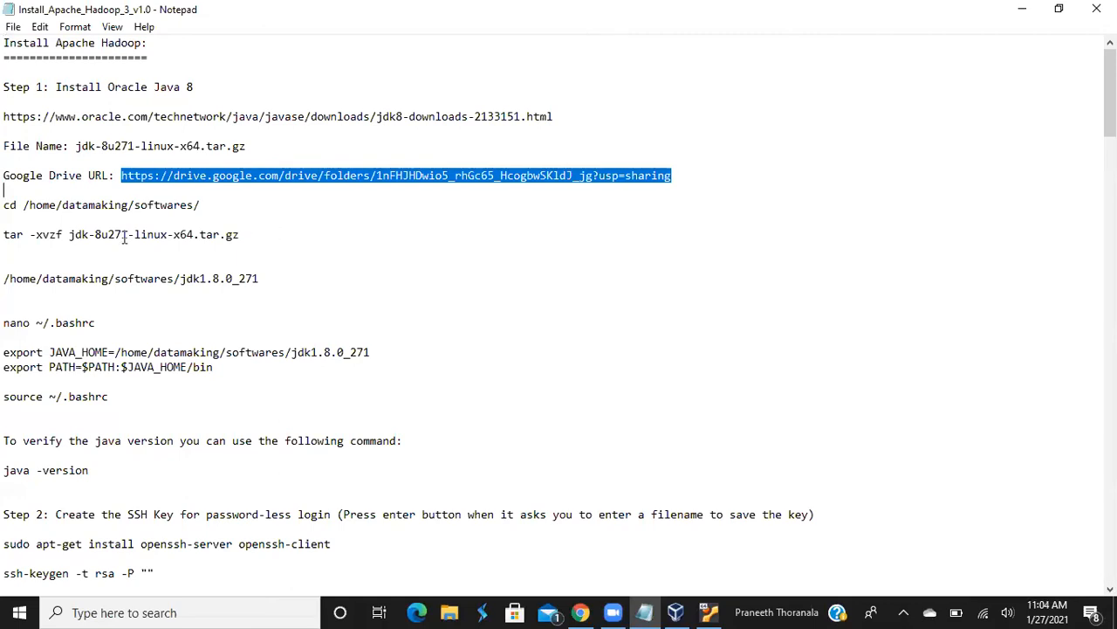
{"action": "left_click", "coordinate": [123, 205]}
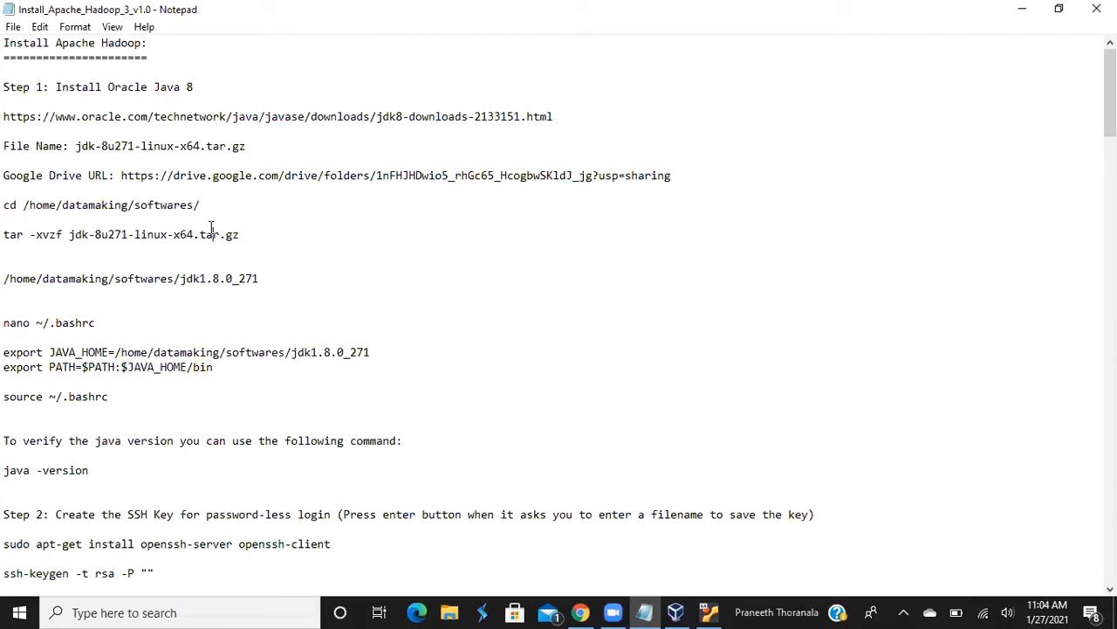
{"action": "double_click", "coordinate": [150, 235]}
{"action": "left_click", "coordinate": [255, 237]}
{"action": "key", "text": "Down"}
{"action": "key", "text": "Down"}
{"action": "key", "text": "Down"}
{"action": "left_click", "coordinate": [583, 612]}
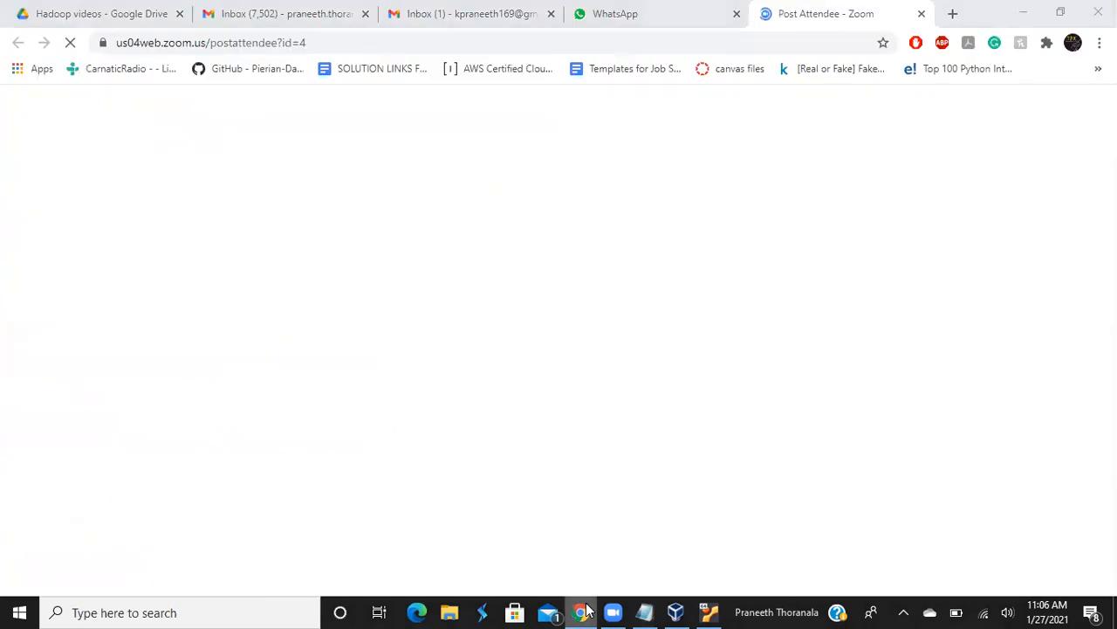
{"action": "left_click", "coordinate": [583, 612]}
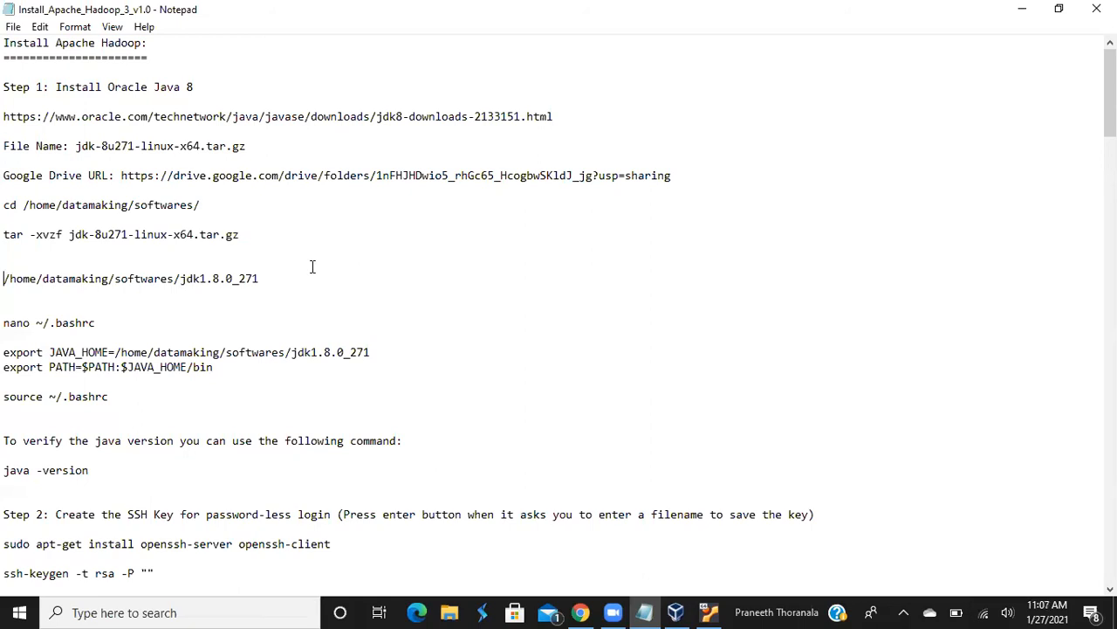
Scroll the Hadoop notes to show the Java extraction, JAVA_HOME setup and the start of Step 2
{"action": "scroll", "coordinate": [313, 266], "scroll_direction": "down", "scroll_amount": 1}
{"action": "scroll", "coordinate": [312, 266], "scroll_direction": "down", "scroll_amount": 2}
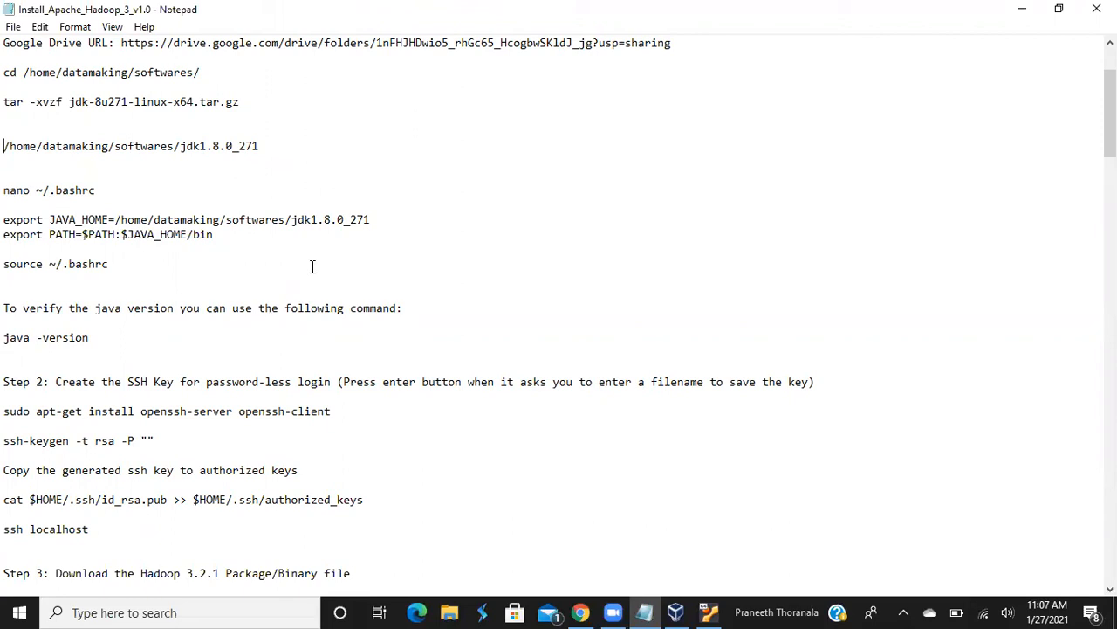
{"action": "left_click", "coordinate": [704, 609]}
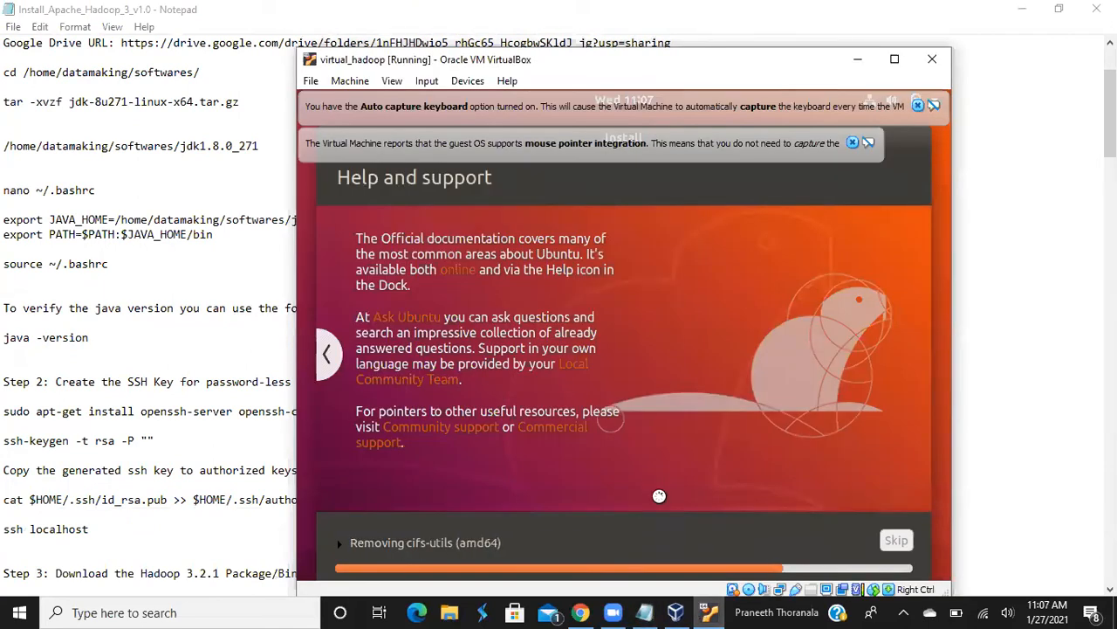
{"action": "left_click", "coordinate": [708, 610]}
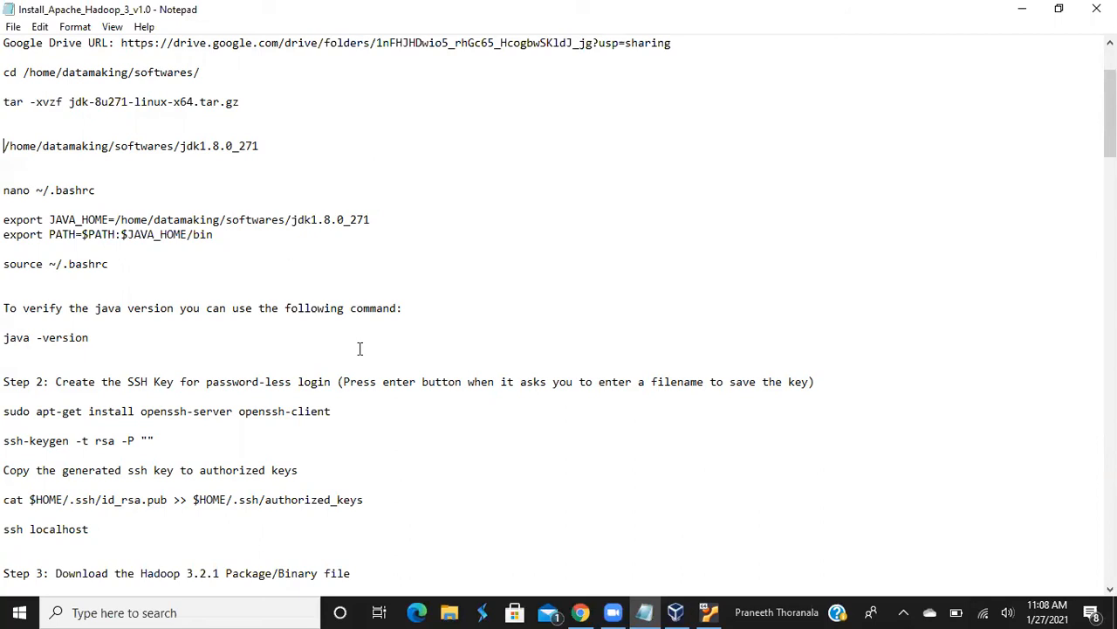
Scroll the notes to show the SSH key steps and Step 3's Hadoop 3.2.1 download commands
{"action": "scroll", "coordinate": [358, 348], "scroll_direction": "down", "scroll_amount": 3}
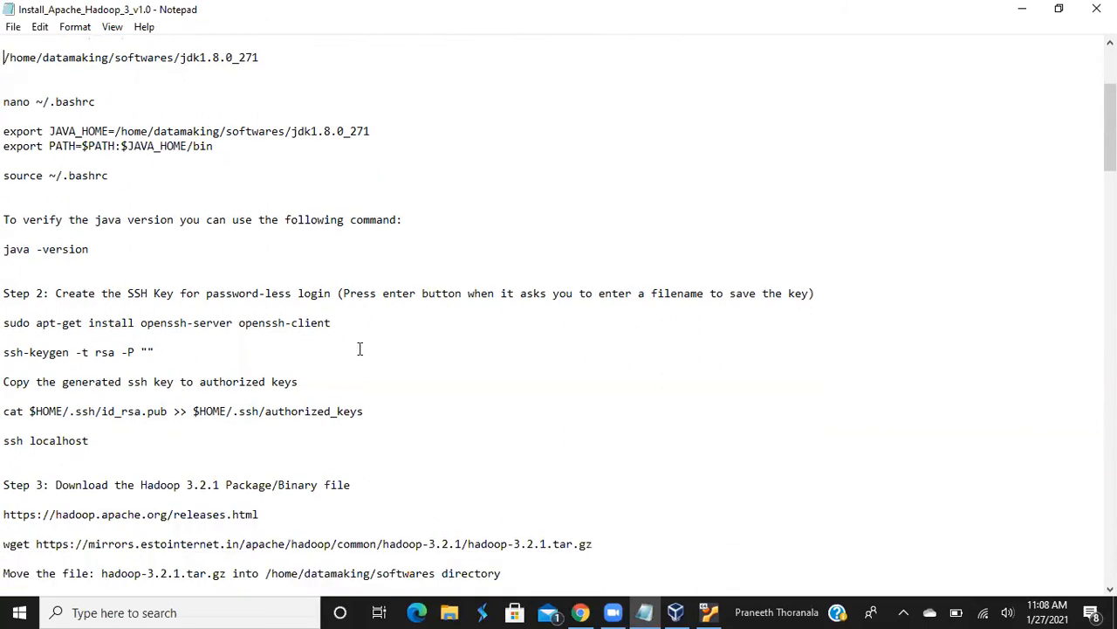
{"action": "scroll", "coordinate": [359, 348], "scroll_direction": "down", "scroll_amount": 1}
{"action": "scroll", "coordinate": [359, 349], "scroll_direction": "down", "scroll_amount": 2}
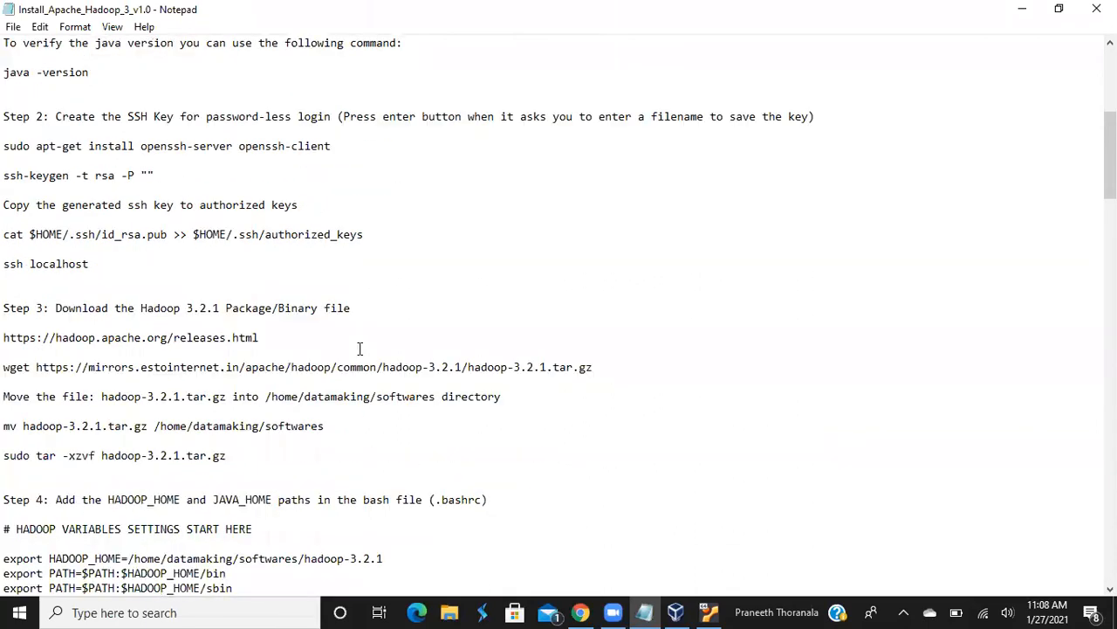
{"action": "scroll", "coordinate": [359, 348], "scroll_direction": "up", "scroll_amount": 1}
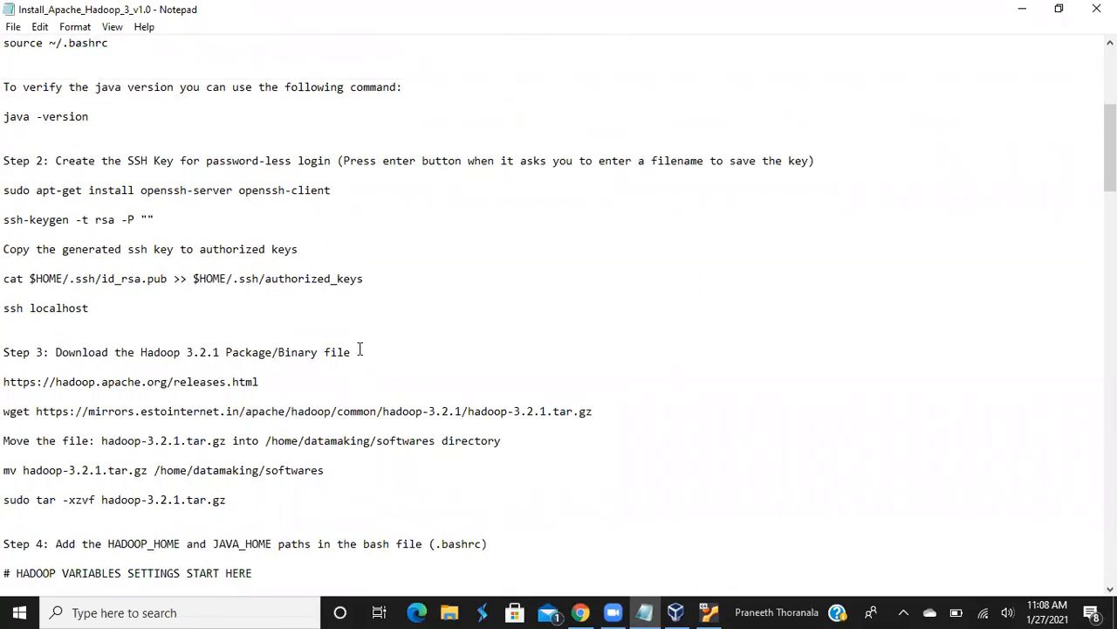